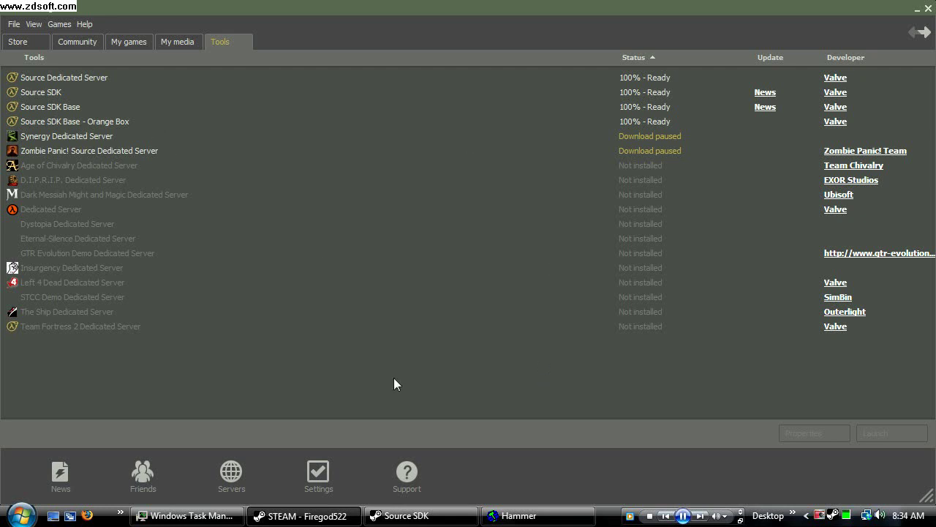
Step: Keep Half-Life 2: Deathmatch as the current game in the Source SDK launcher
left_click(410, 515)
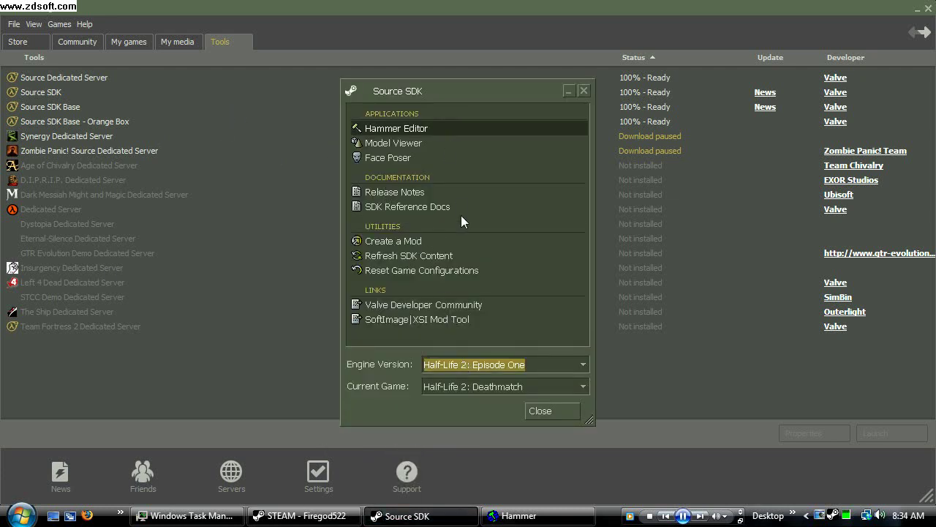
left_click(508, 391)
left_click(498, 389)
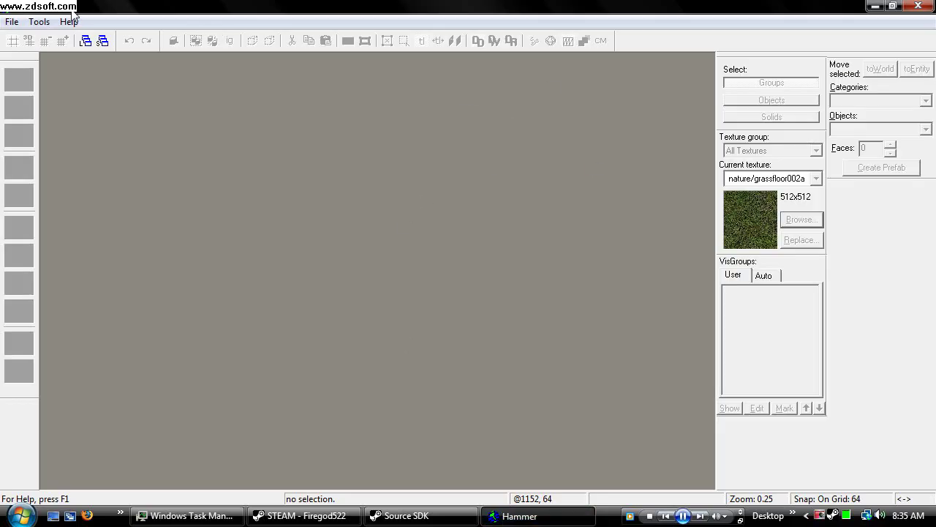
Step: Create a new empty map in Hammer and select the Block tool
left_click(12, 21)
left_click(28, 35)
left_click(19, 196)
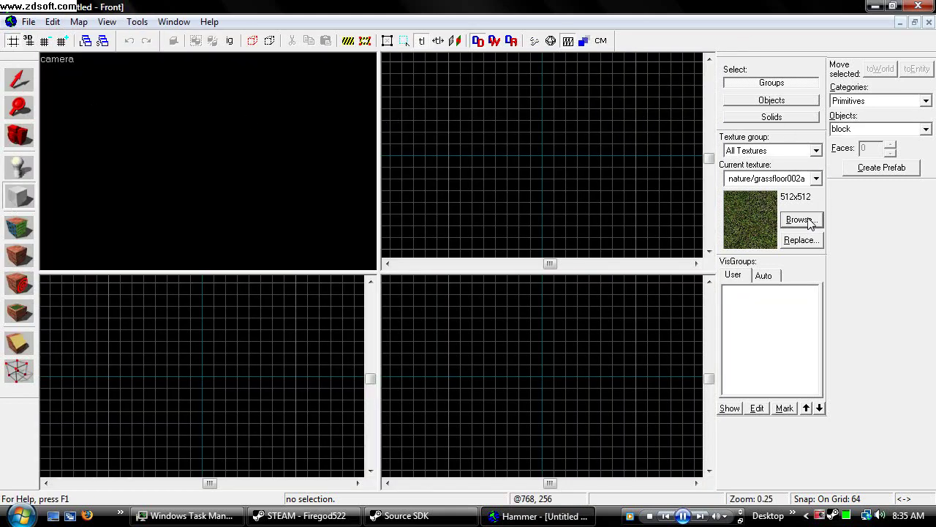
Step: Filter the texture browser to 'sky_day' and scroll through the sky textures
left_click(802, 219)
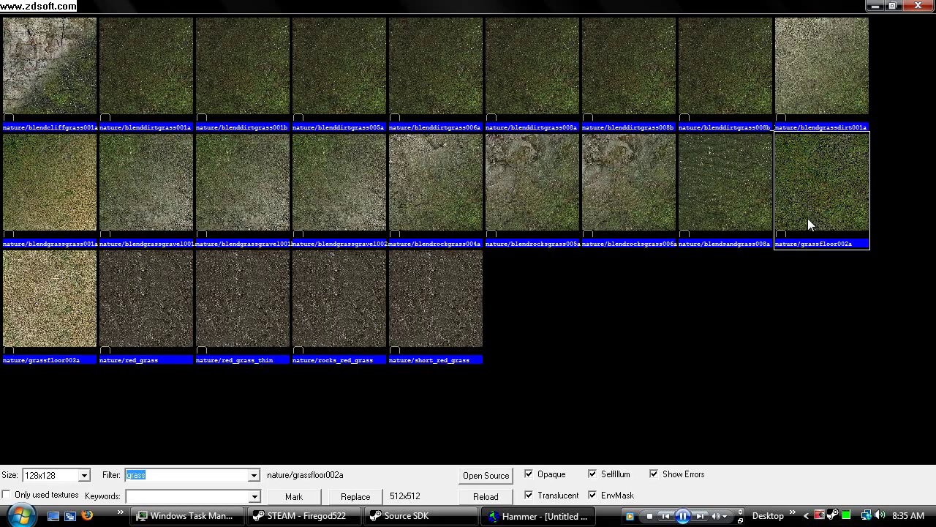
type("sky")
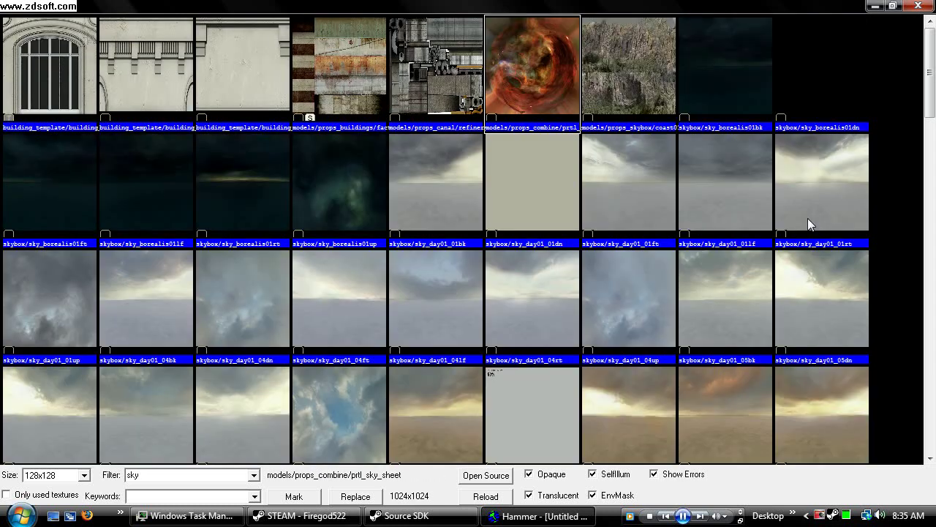
type("day")
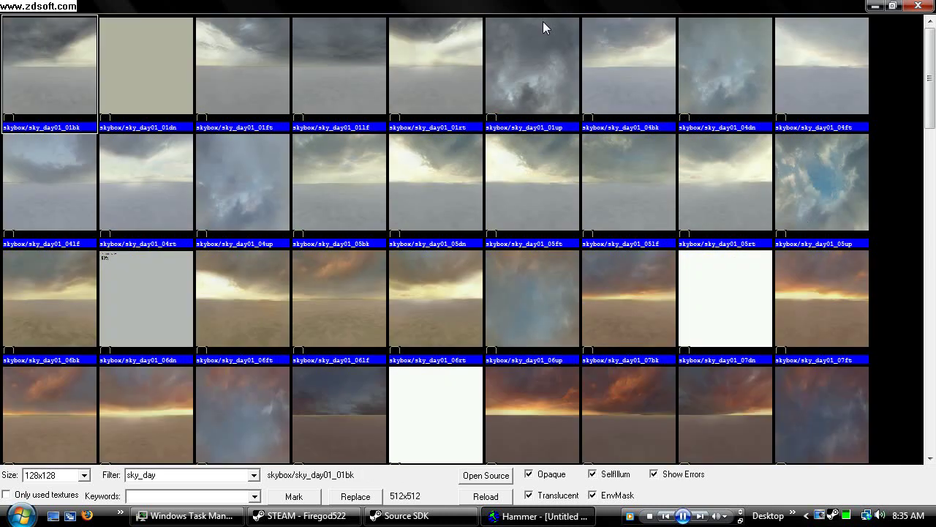
scroll(527, 91, "down", 1)
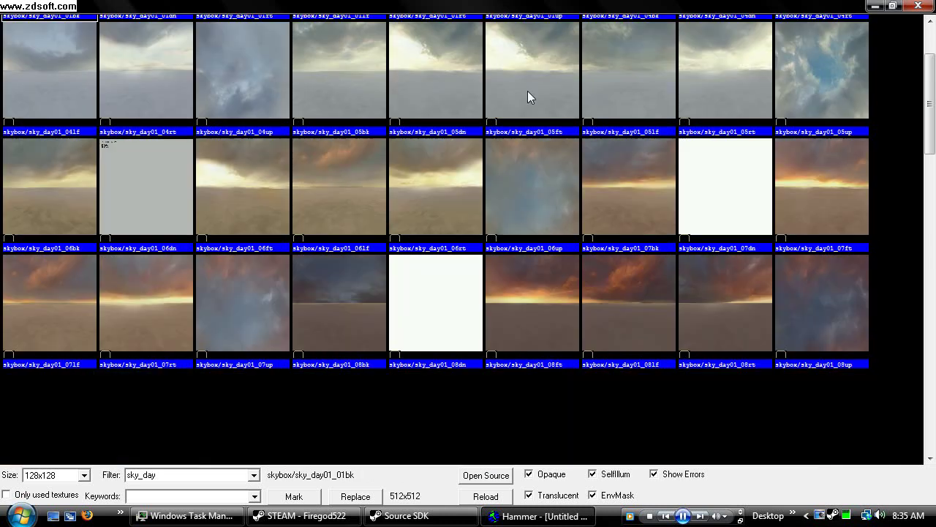
scroll(447, 89, "down", 1)
scroll(460, 95, "down", 3)
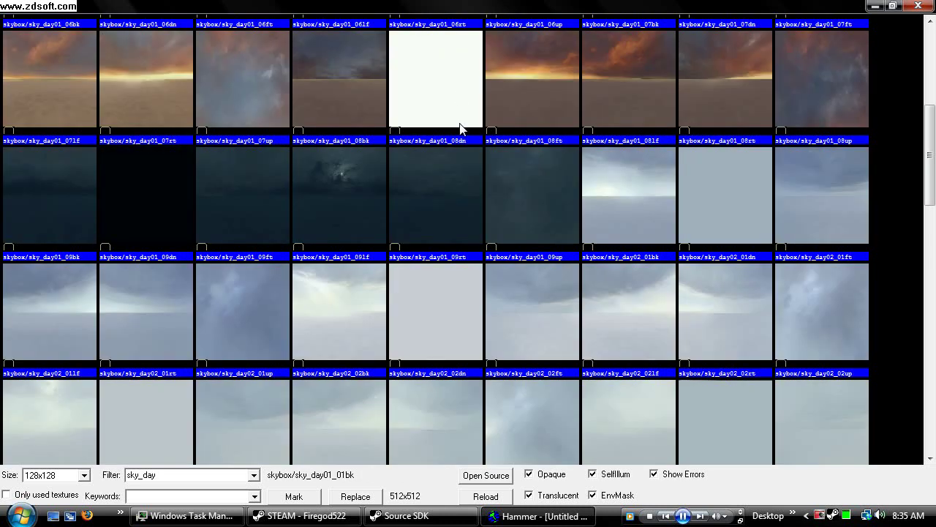
scroll(464, 124, "down", 3)
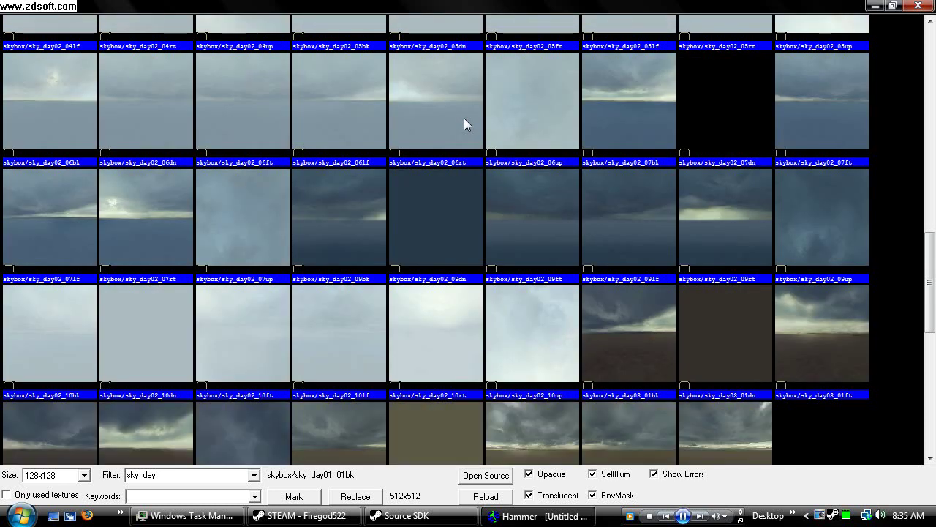
scroll(464, 124, "down", 4)
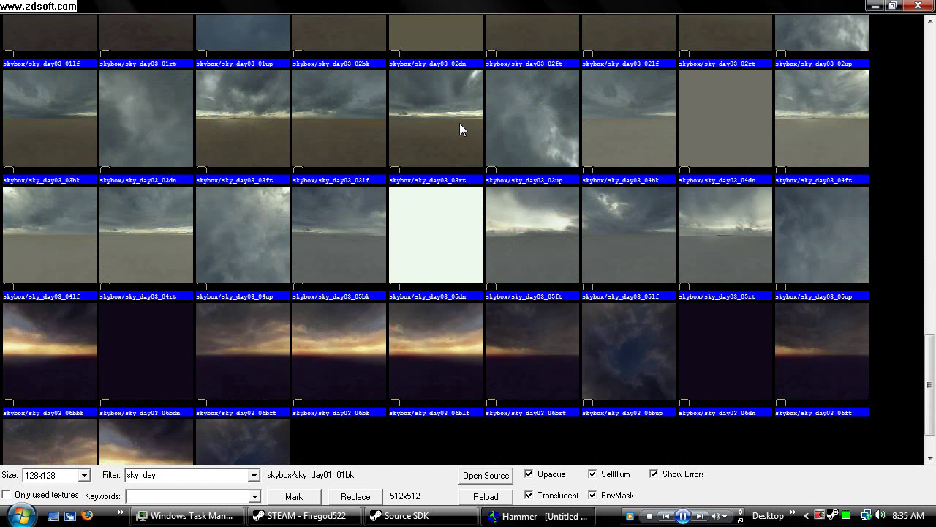
Step: Compare sky_day03_06blf, then pick skybox/sky_day01_07lf as the current texture
left_click(450, 344)
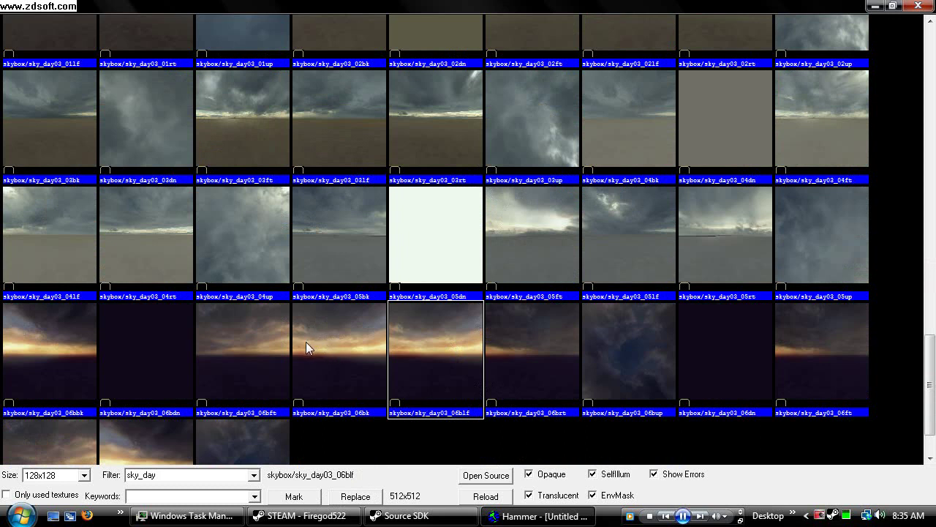
scroll(306, 341, "down", 2)
scroll(325, 355, "up", 10)
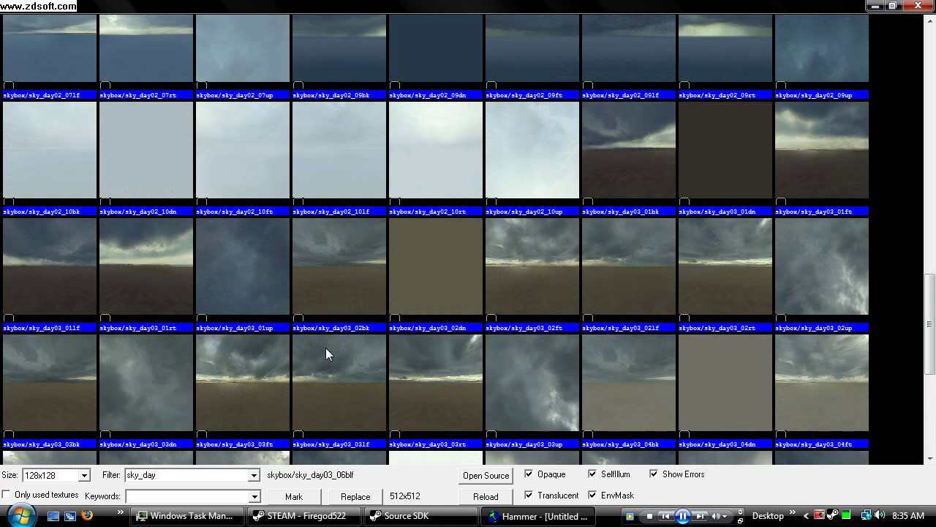
scroll(326, 354, "up", 3)
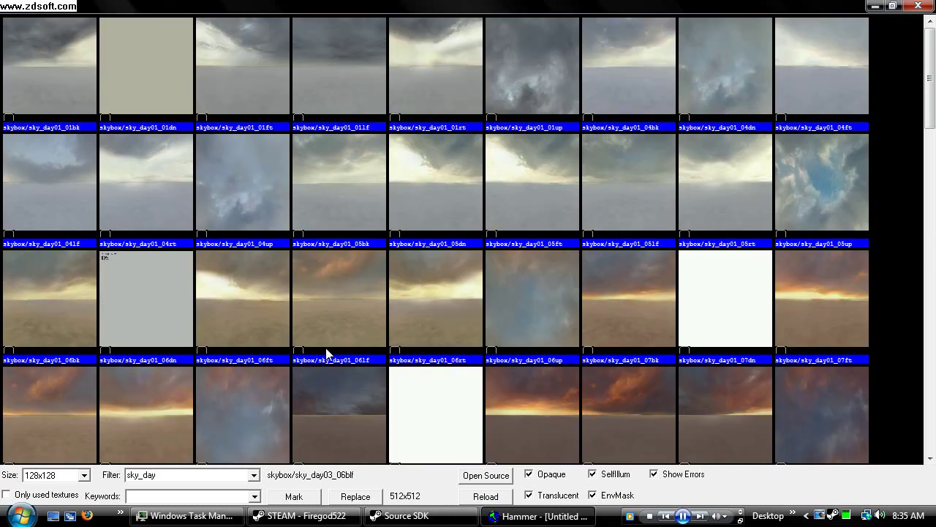
scroll(304, 328, "down", 3)
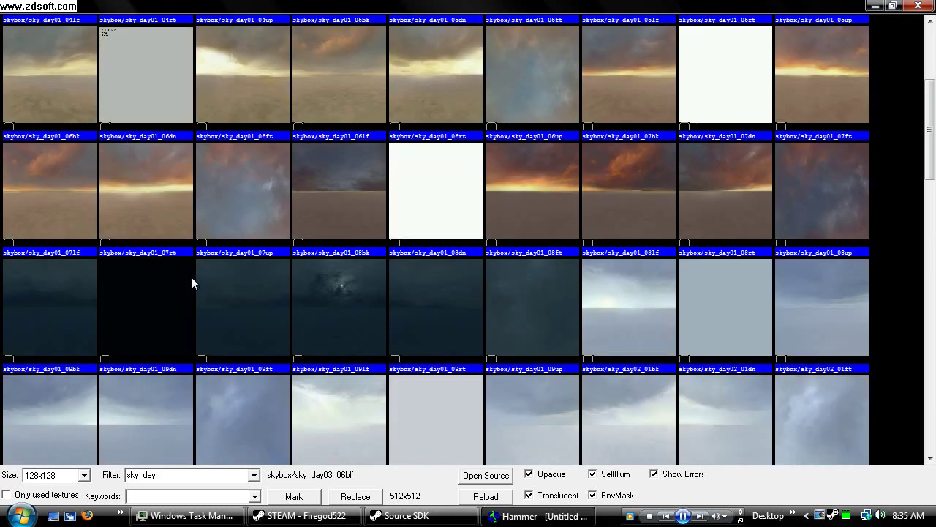
left_click(77, 206)
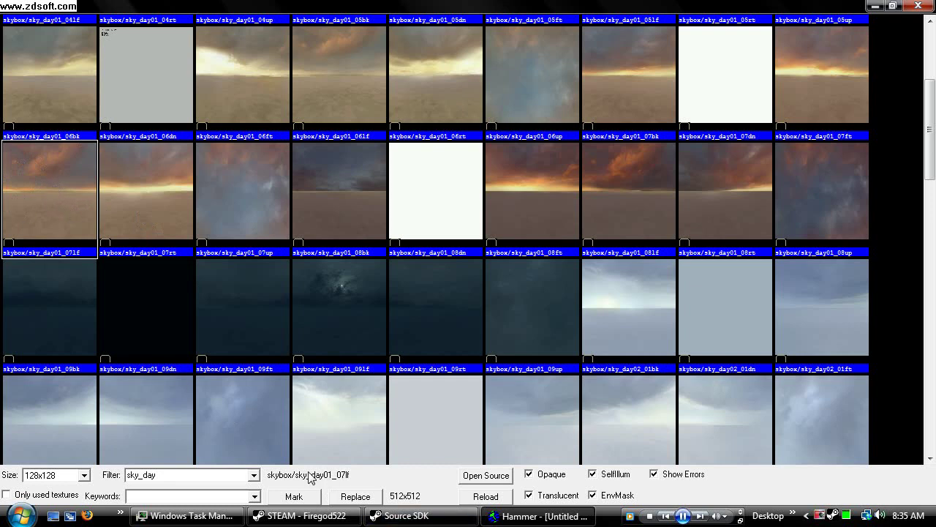
Step: Change the map's SkyBox Texture Name to sky_day01_07 in Map Properties and apply it
left_click(924, 6)
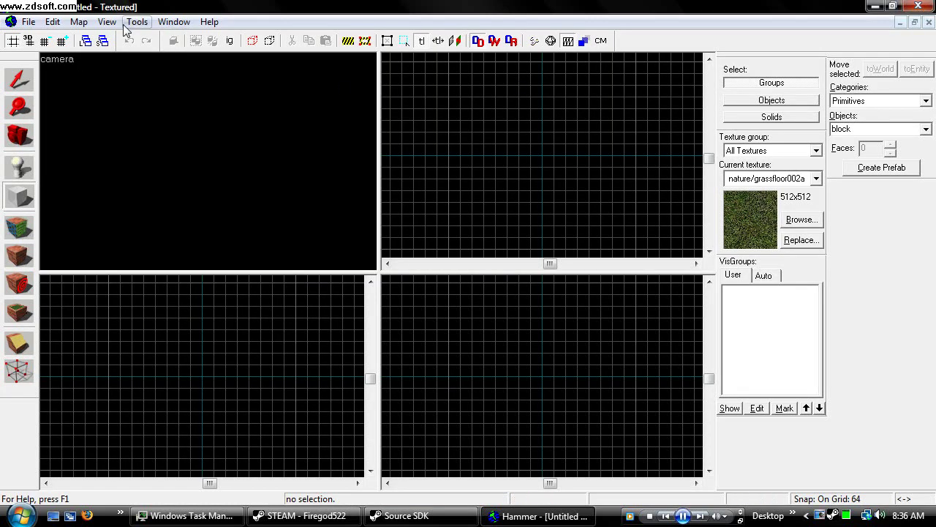
left_click(80, 22)
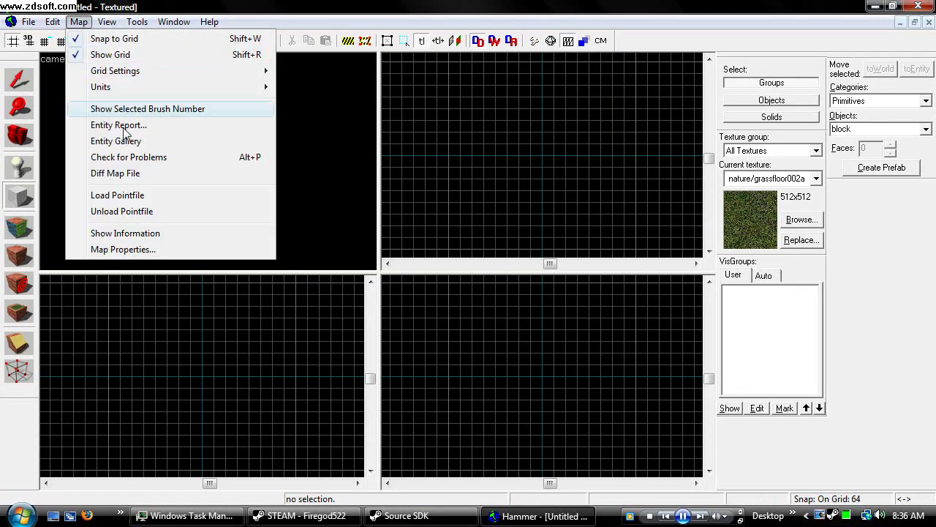
left_click(125, 248)
left_click(350, 196)
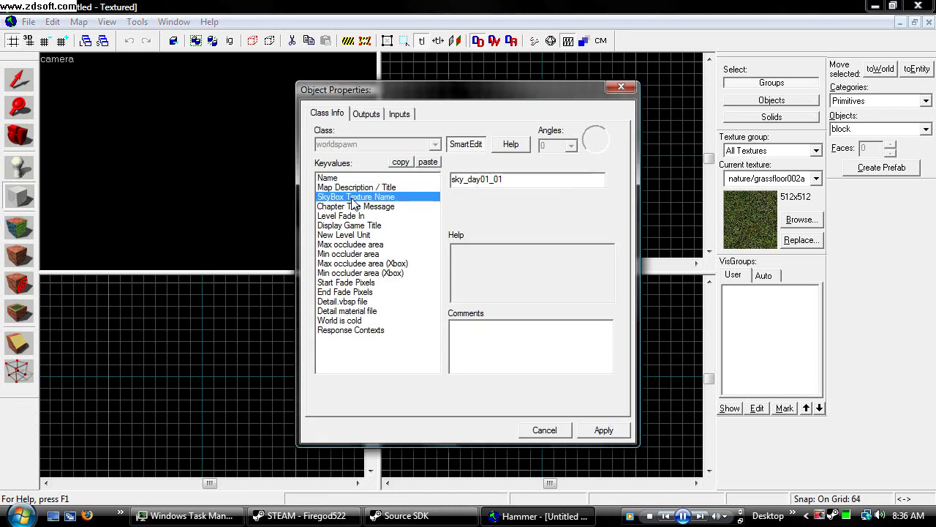
left_click(516, 181)
key("BackSpace")
type("7")
left_click(604, 430)
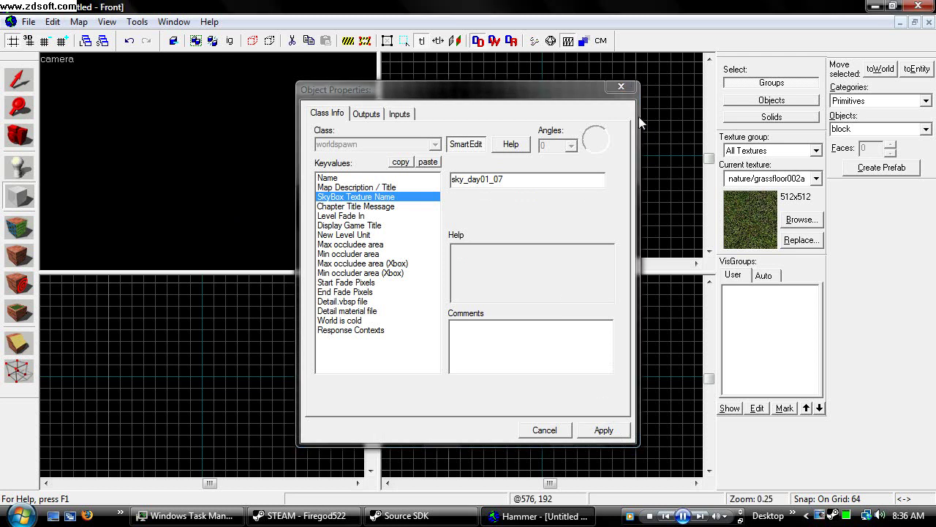
left_click(623, 88)
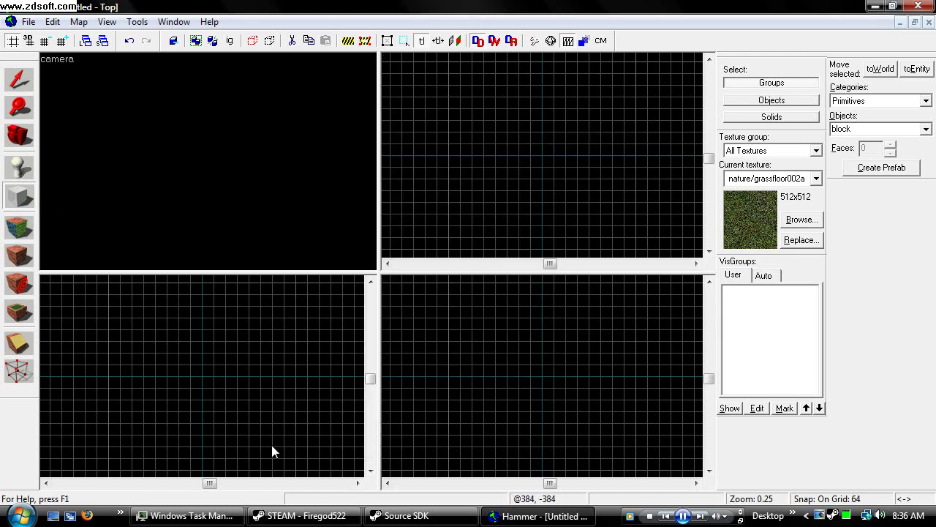
Step: Draw a 1024×1024×1024 block and commit it as a solid brush
scroll(192, 369, "down", 2)
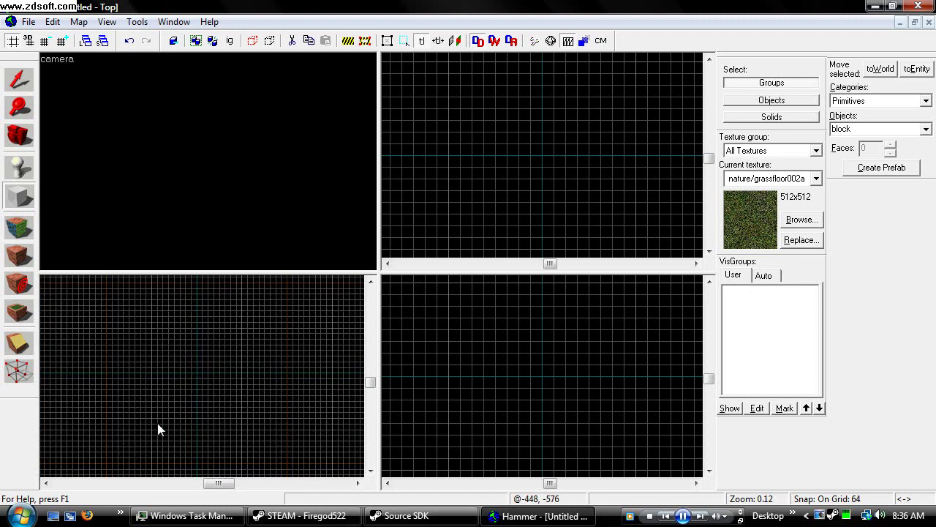
left_click_drag(153, 423, 245, 328)
scroll(494, 390, "down", 2)
left_click_drag(526, 379, 526, 327)
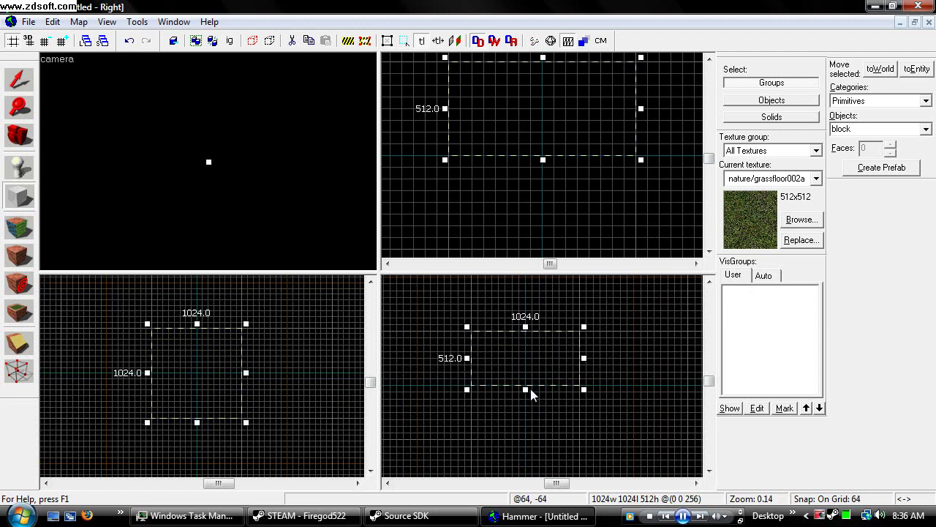
left_click_drag(530, 388, 534, 442)
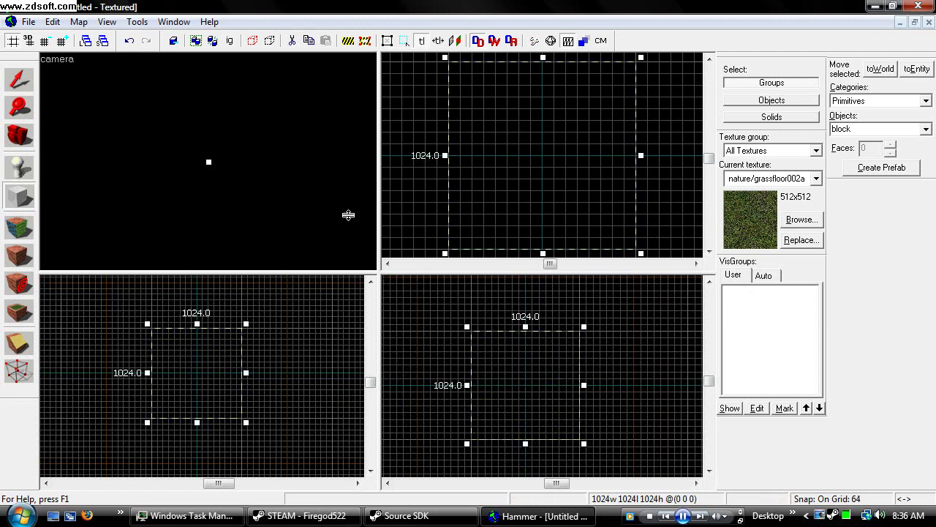
key("Return")
left_click(23, 145)
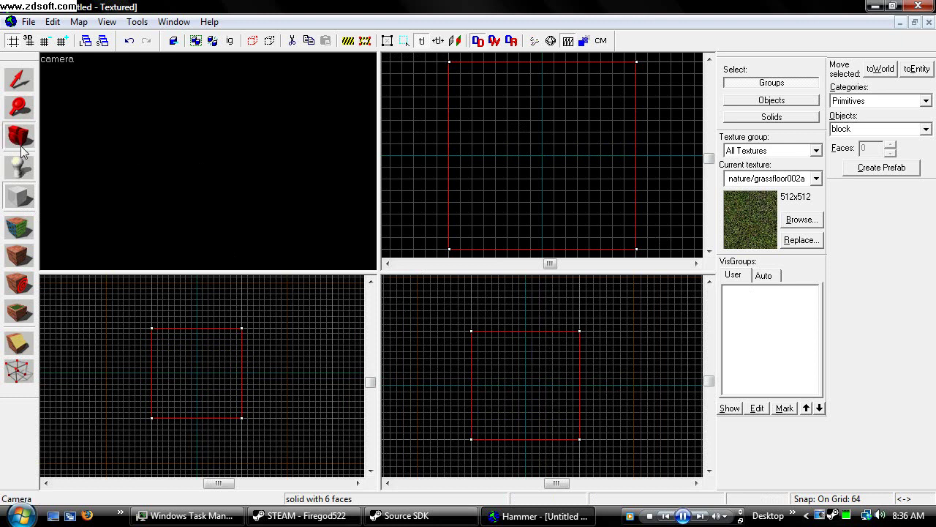
left_click(160, 377)
Step: Hollow the block into an enclosed room with 32-unit-thick walls
left_click(20, 82)
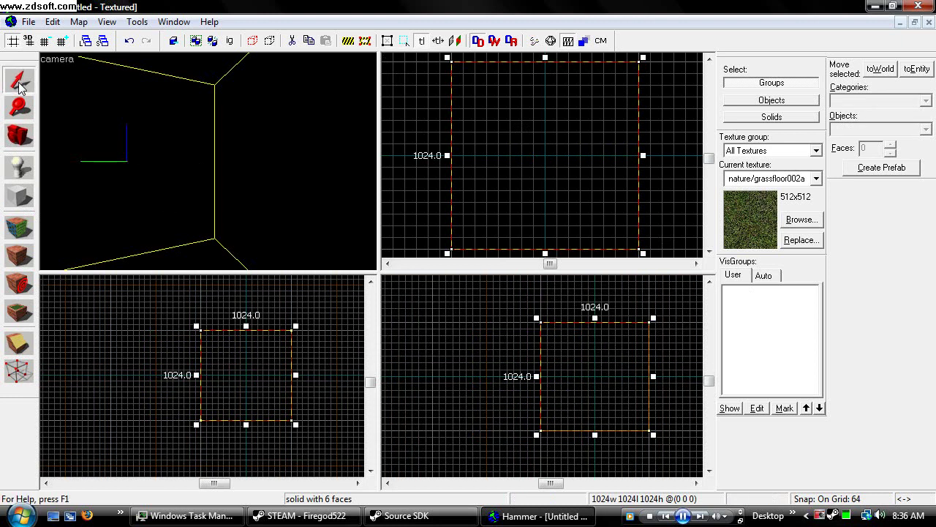
key("ctrl+h")
key("Return")
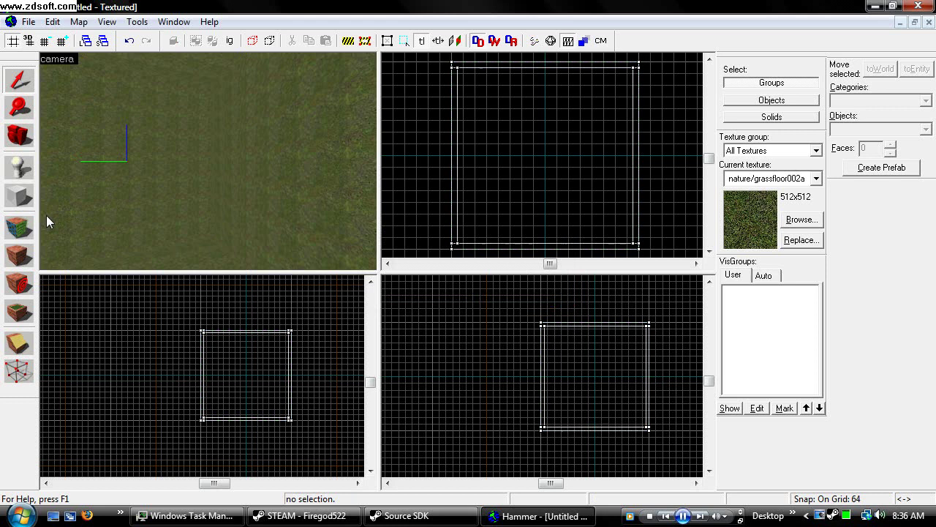
left_click(29, 224)
left_click(216, 165)
left_click(18, 82)
left_click(19, 135)
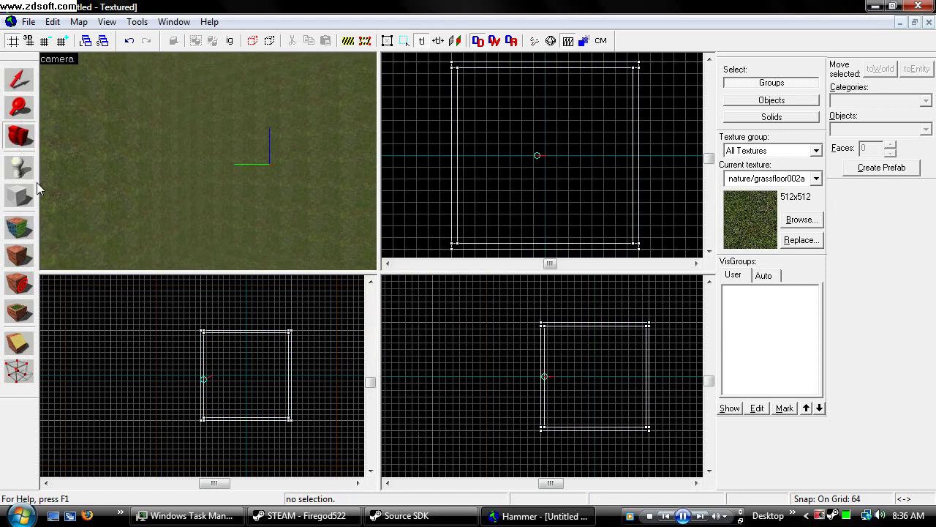
Step: Apply the tools/toolsskybox texture to all six room brushes
key("ctrl+a")
left_click(805, 222)
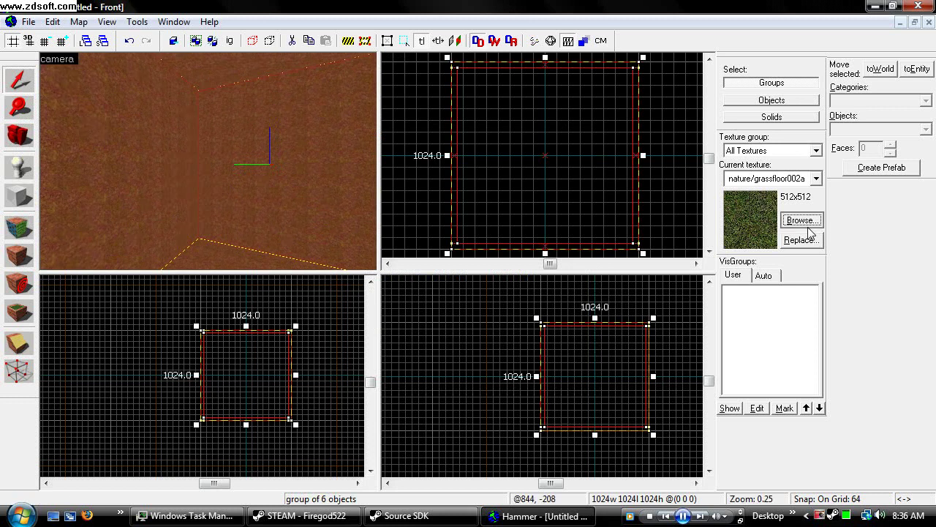
type("toolssky")
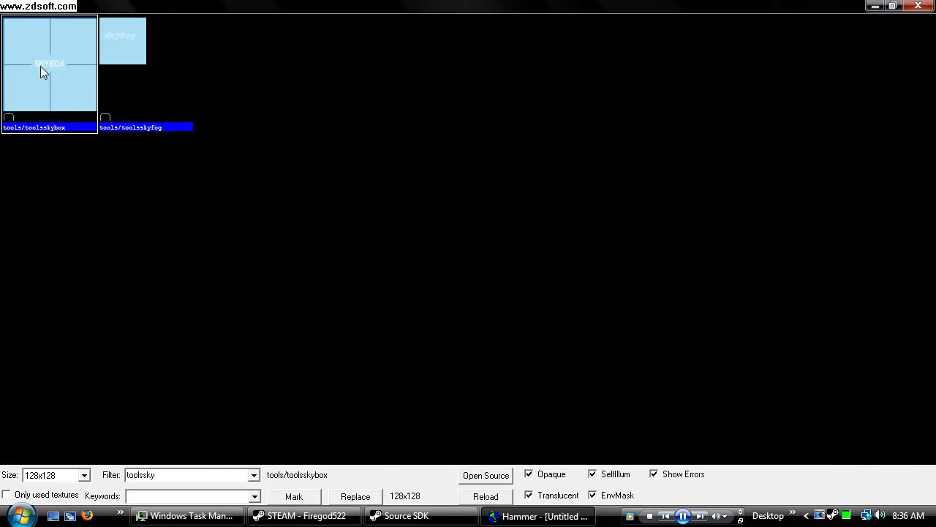
double_click(40, 66)
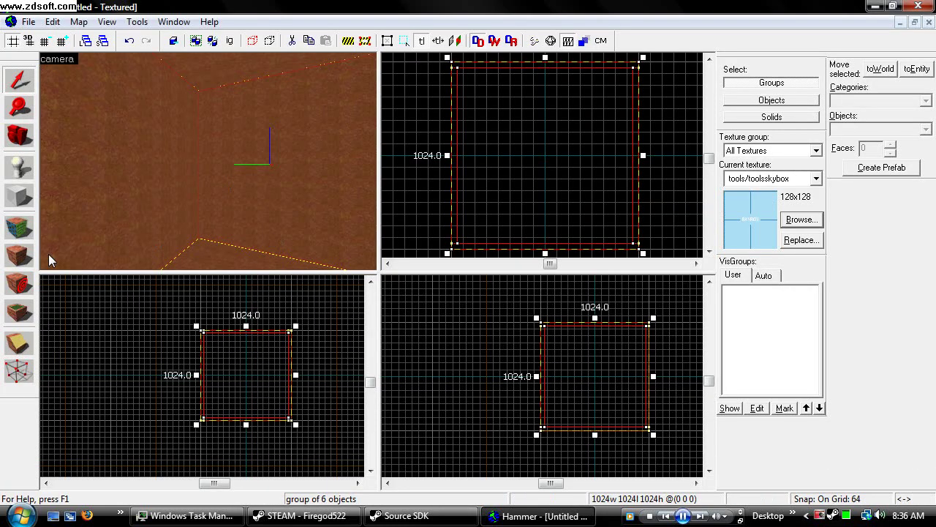
Step: Retexture only the floor face with nature/grassfloor002a grass
key("shift+a")
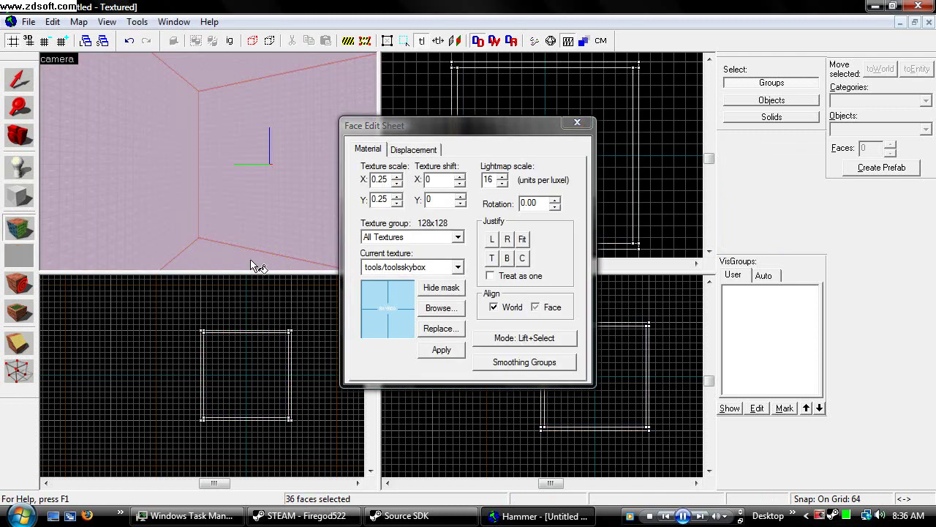
left_click(256, 265)
left_click(457, 267)
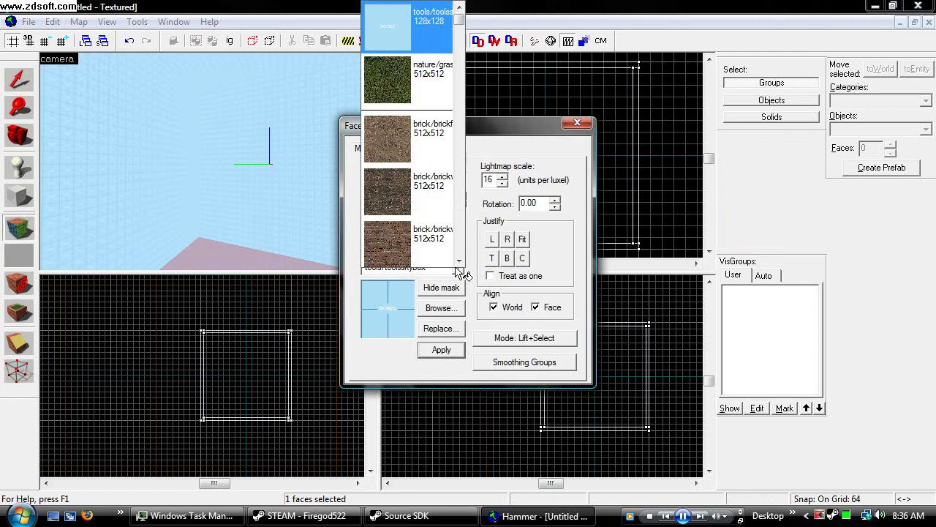
scroll(428, 178, "down", 3)
scroll(429, 84, "up", 3)
left_click(429, 83)
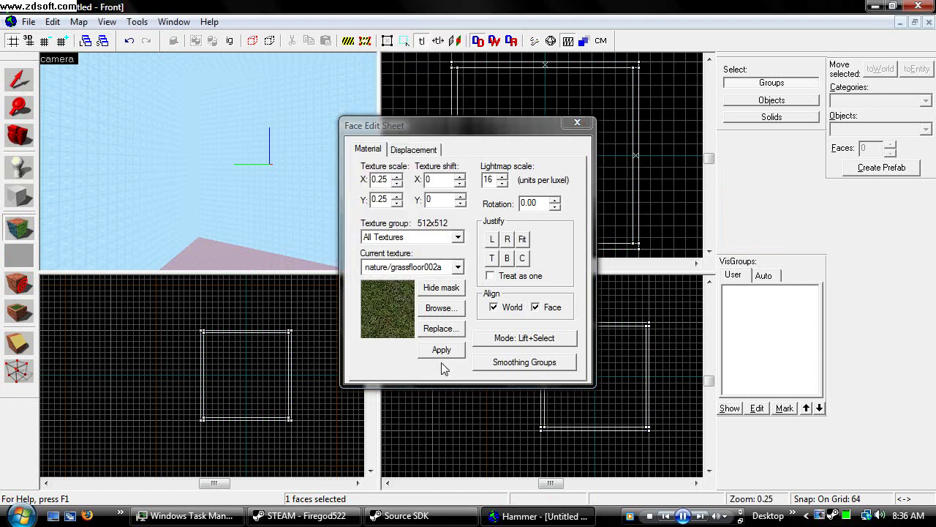
left_click(442, 349)
left_click(577, 122)
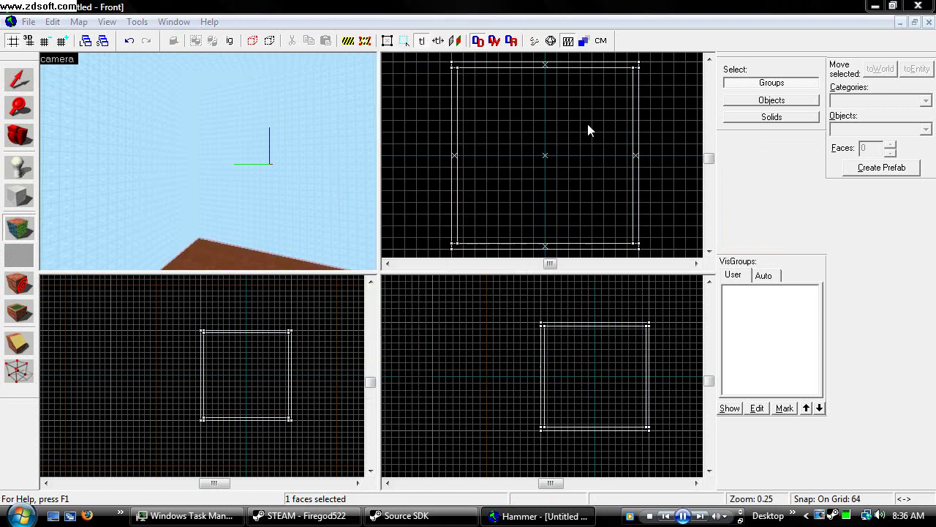
left_click(62, 61)
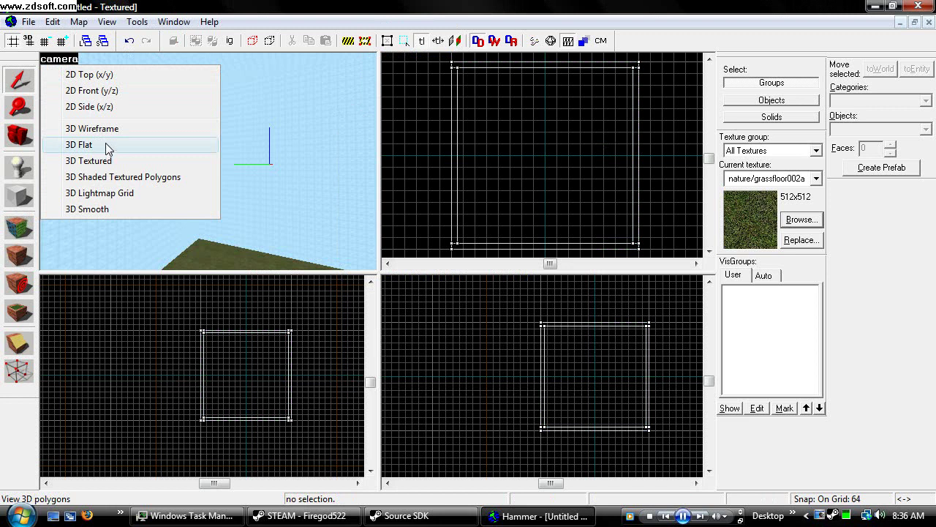
Step: Show the 3D view as shaded textured polygons facing the floor, and choose info_player_deathmatch for placement
left_click(130, 178)
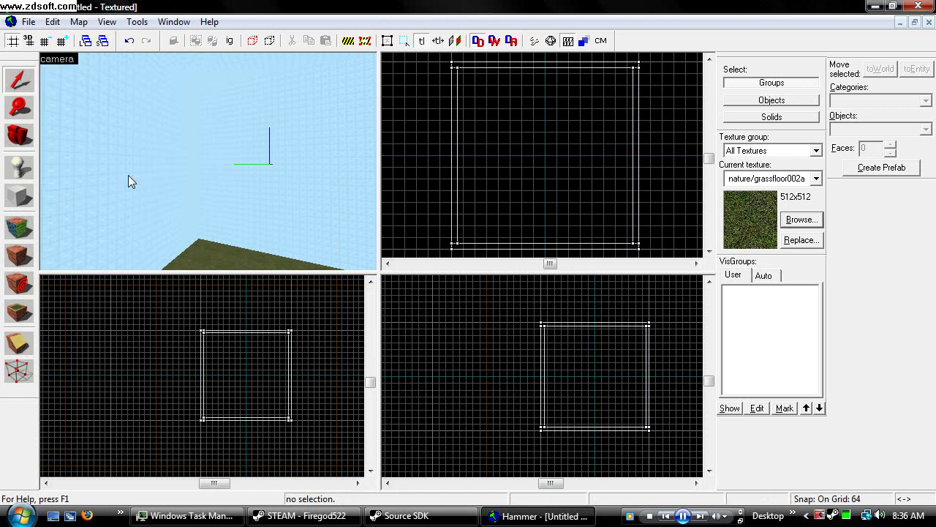
left_click(19, 135)
left_click_drag(209, 159, 209, 160)
left_click(19, 167)
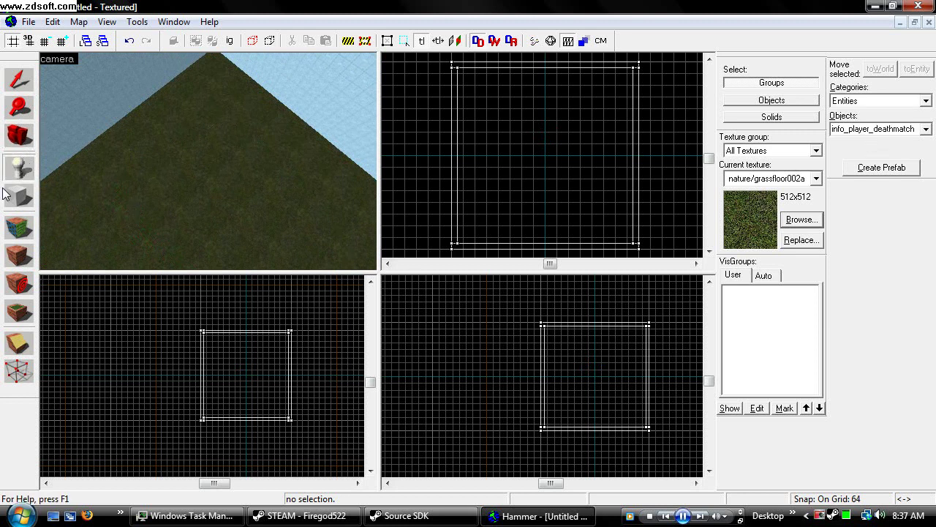
Step: Place an info_player_deathmatch spawn on the grass floor
left_click(261, 173)
key("shift+c")
left_click_drag(249, 229, 209, 159)
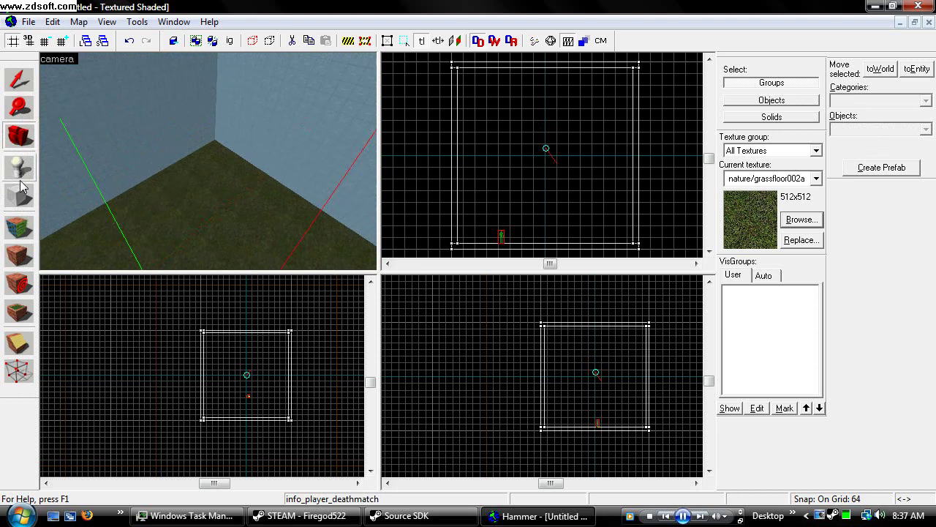
Step: Place a light_environment entity inside the room, then deselect everything
left_click(20, 179)
left_click(850, 131)
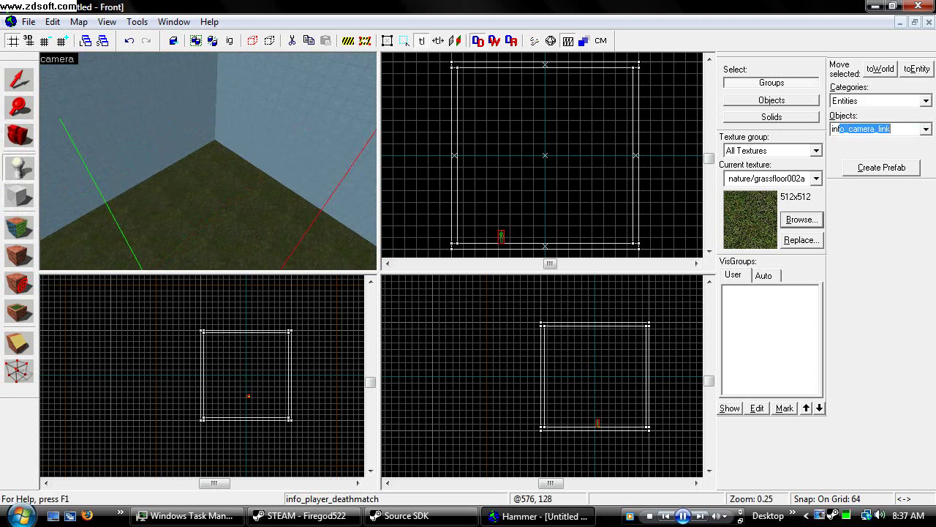
type("iight_environment")
left_click(259, 107)
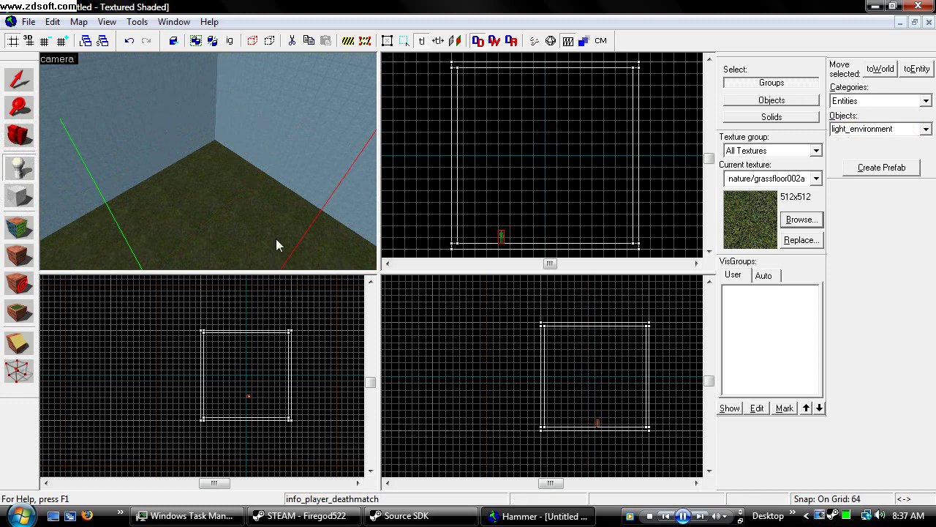
left_click(227, 241)
left_click(19, 80)
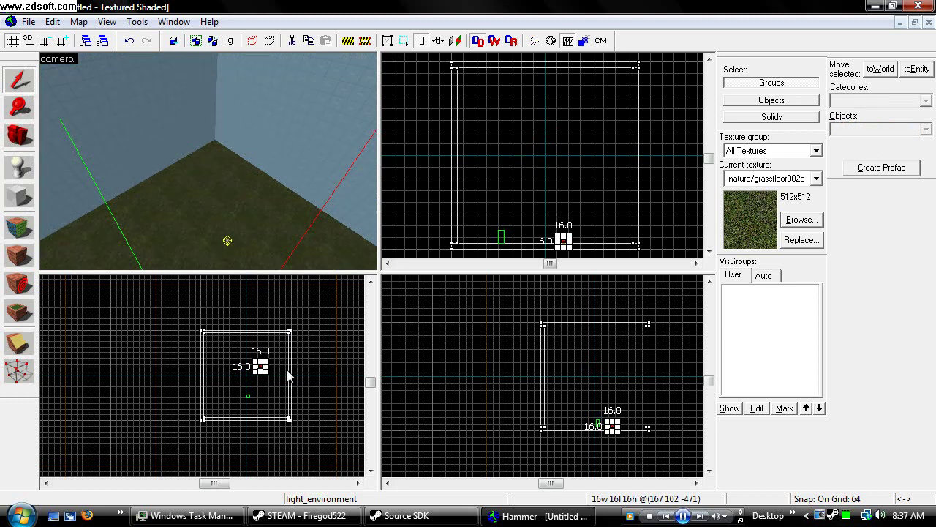
left_click(201, 215)
left_click(663, 139)
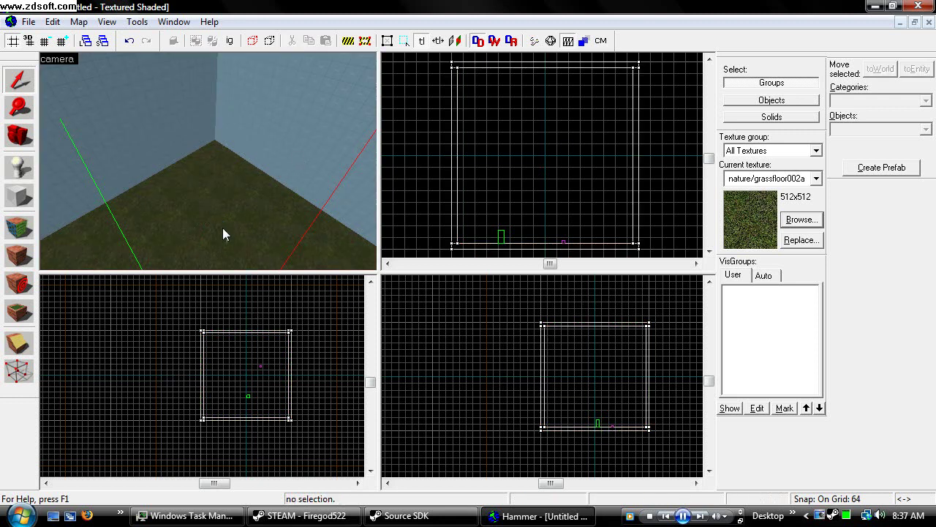
Step: Open the light_environment's Object Properties, then launch Firefox
double_click(226, 240)
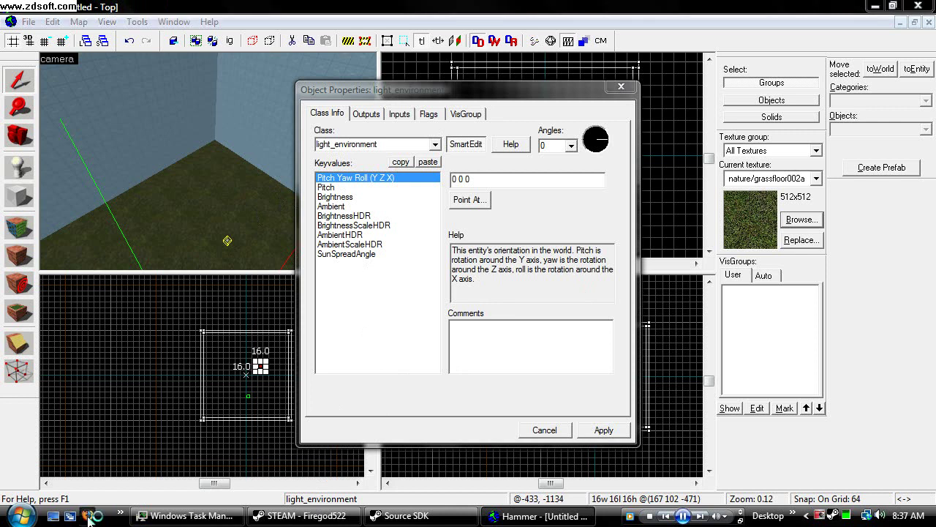
left_click(88, 517)
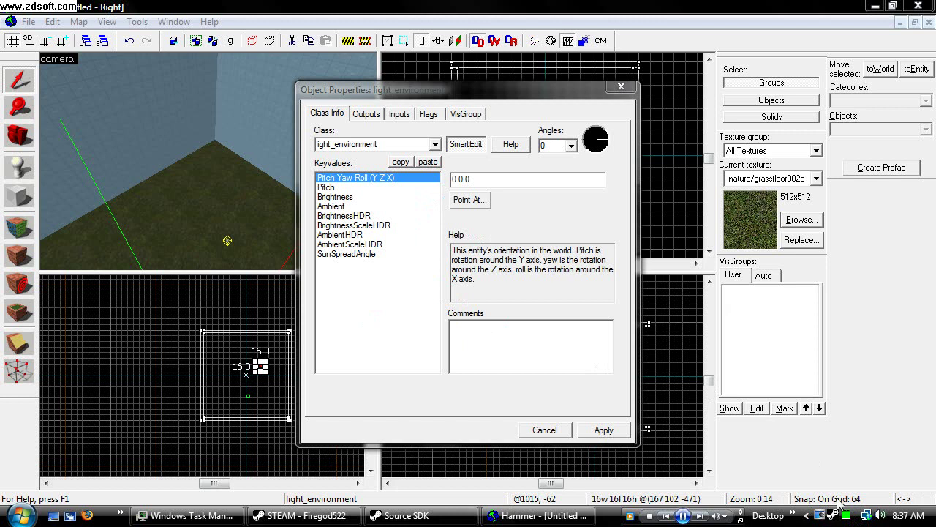
left_click(604, 430)
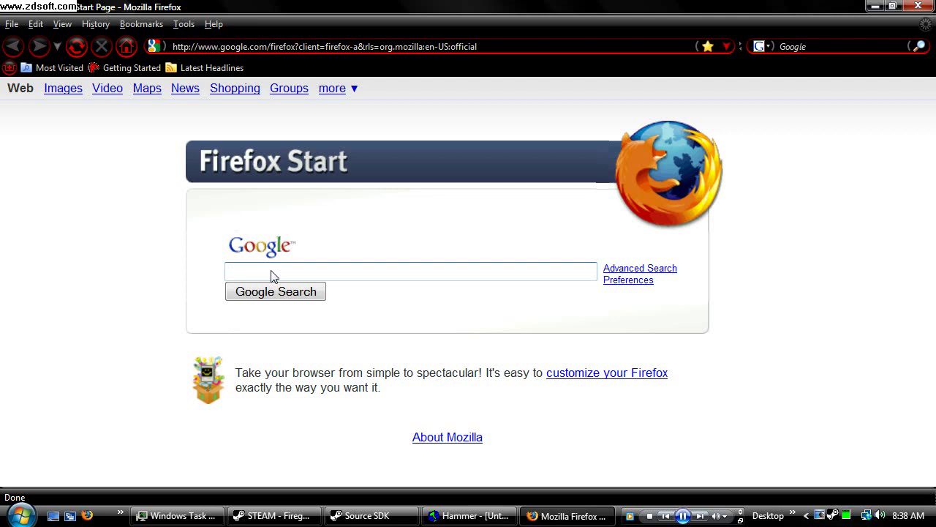
Step: Search 'valve sky list' and scroll the Valve wiki Sky List page to sky_day01_07
type("valve sky list")
key("Return")
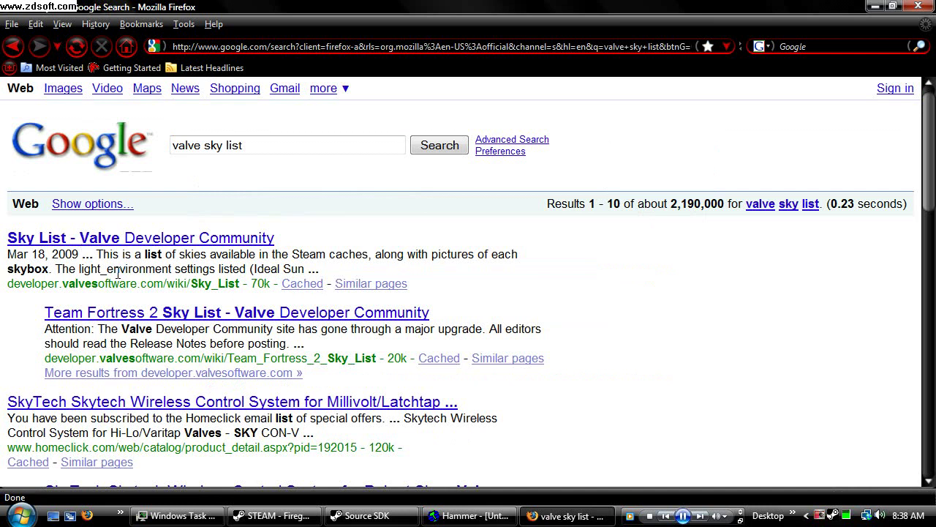
left_click(189, 238)
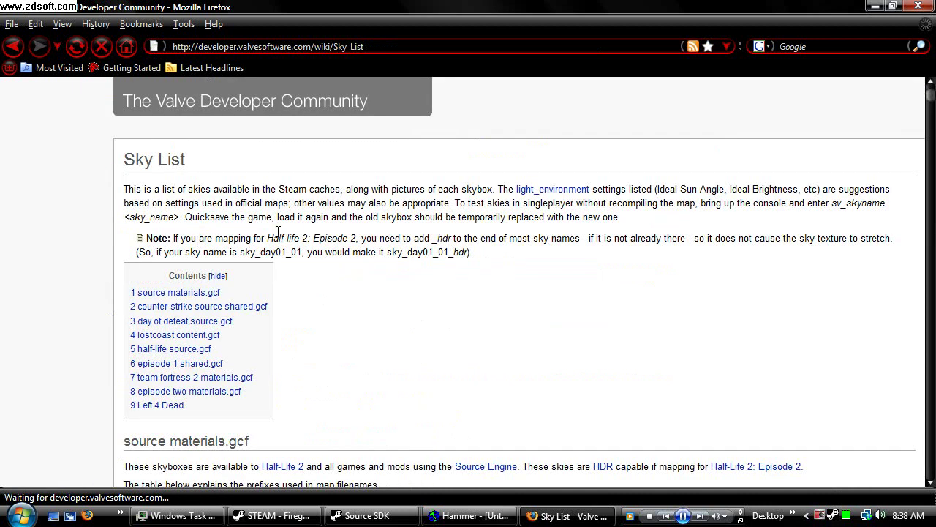
scroll(313, 230, "down", 8)
scroll(313, 230, "down", 15)
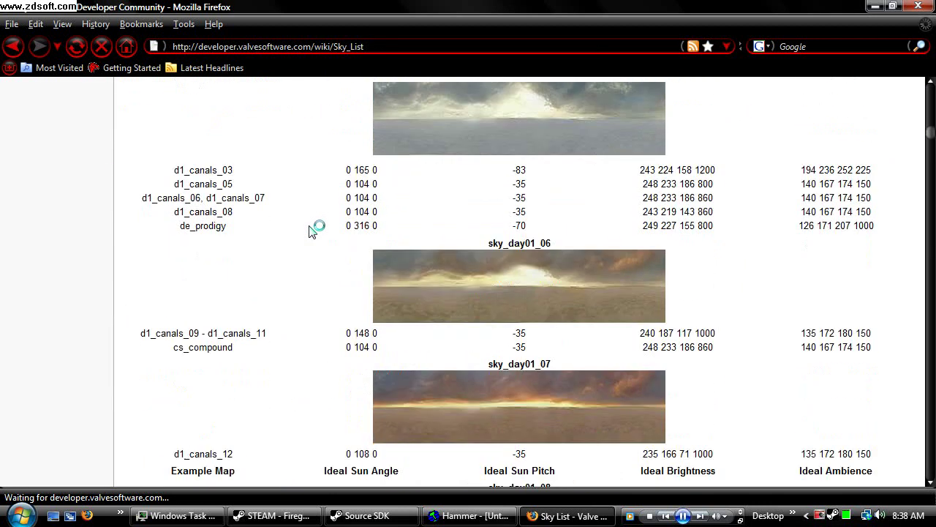
scroll(414, 286, "down", 2)
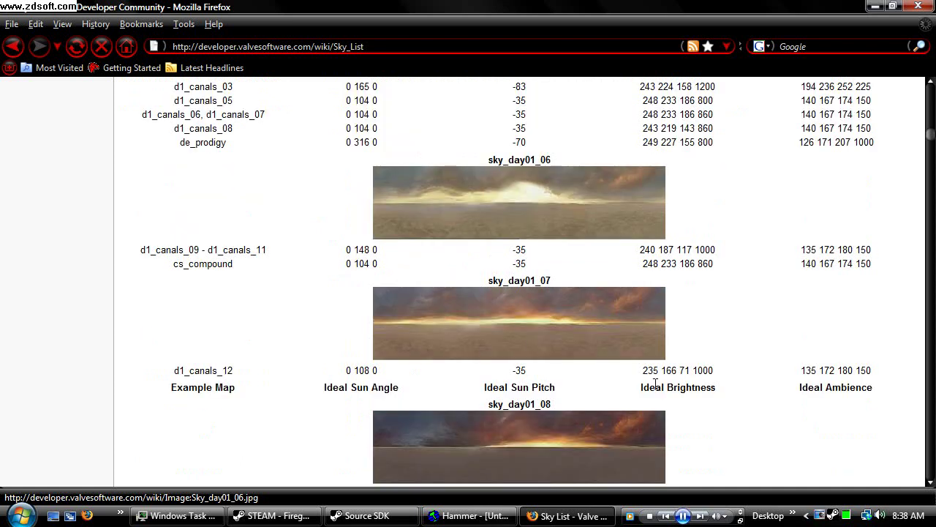
Step: Copy sky_day01_07's ideal sun angle 0 108 0 and return to Hammer's light_environment properties
left_click(468, 311)
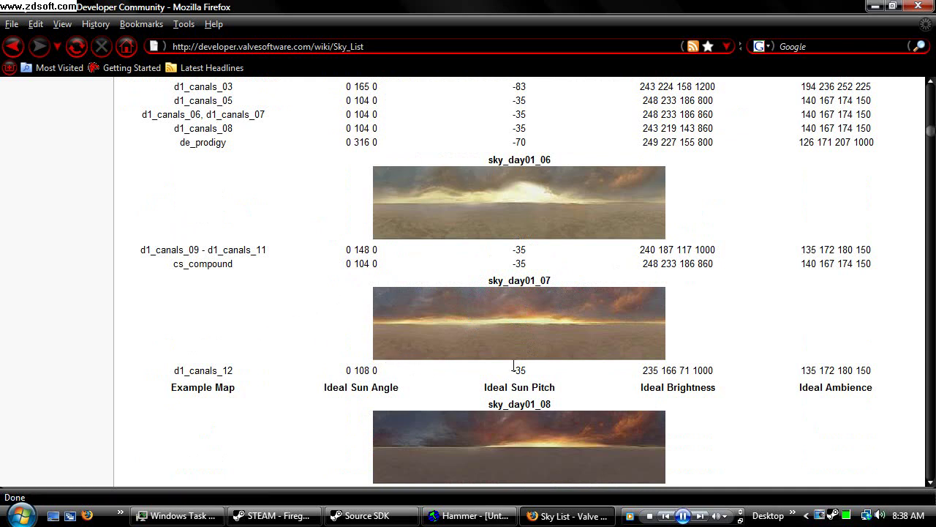
double_click(519, 370)
left_click_drag(734, 371, 694, 372)
left_click(853, 372)
left_click_drag(378, 371, 341, 374)
key("ctrl+c")
left_click(472, 516)
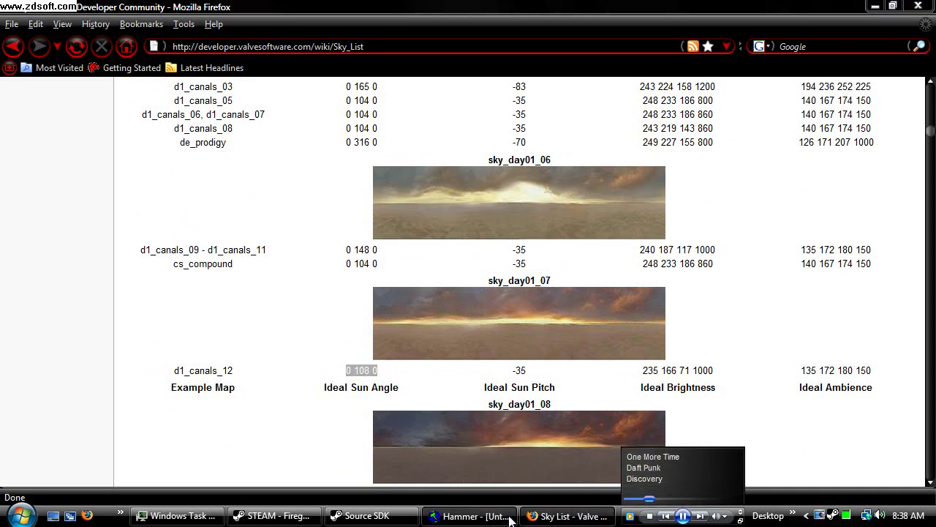
Step: Set the light_environment's Pitch Yaw Roll angles to 0 108 0 and apply
left_click(335, 188)
left_click(472, 181)
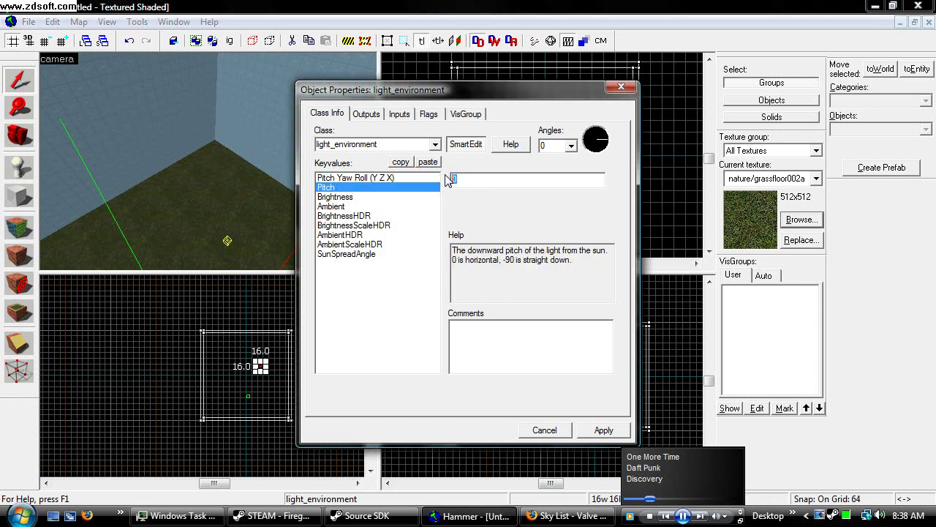
key("ctrl+v")
key("ctrl+z")
left_click(372, 178)
left_click(486, 181)
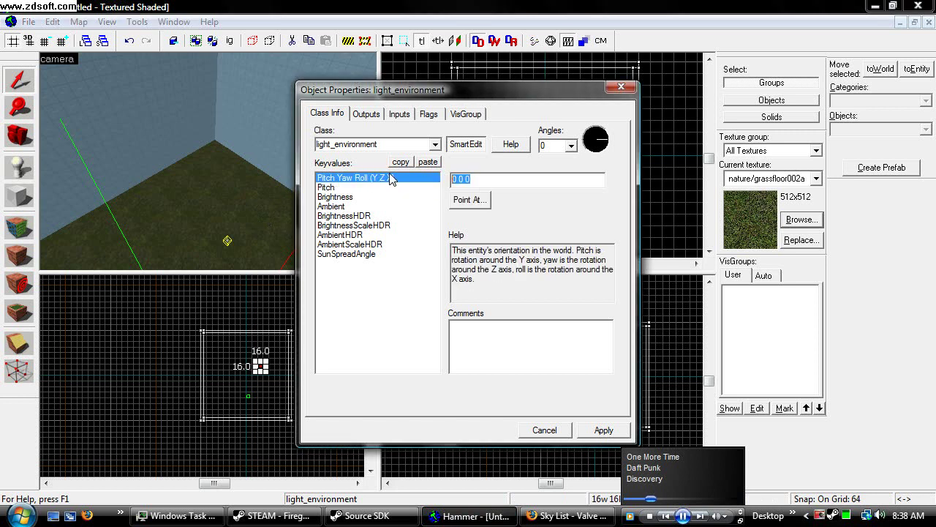
key("ctrl+v")
left_click(603, 430)
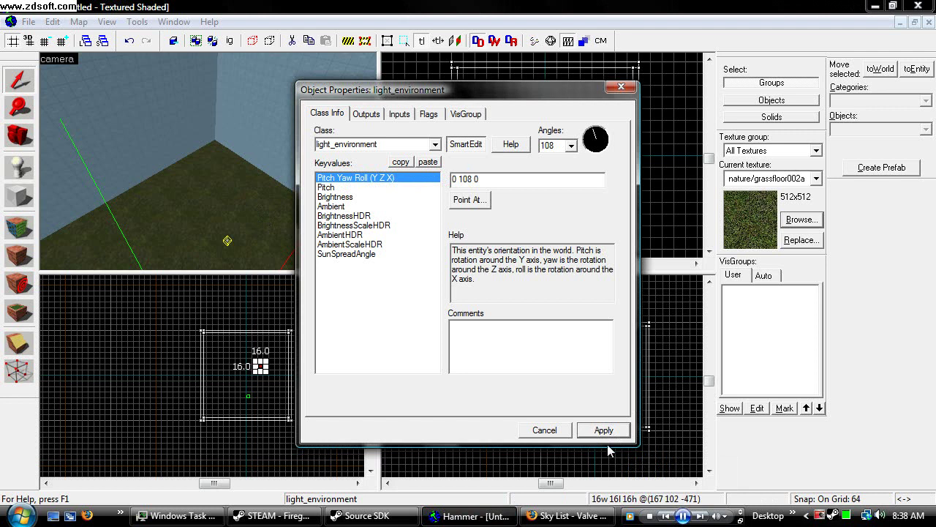
Step: Copy the -35 sun pitch from the Sky List into the Pitch keyvalue and apply
left_click(576, 519)
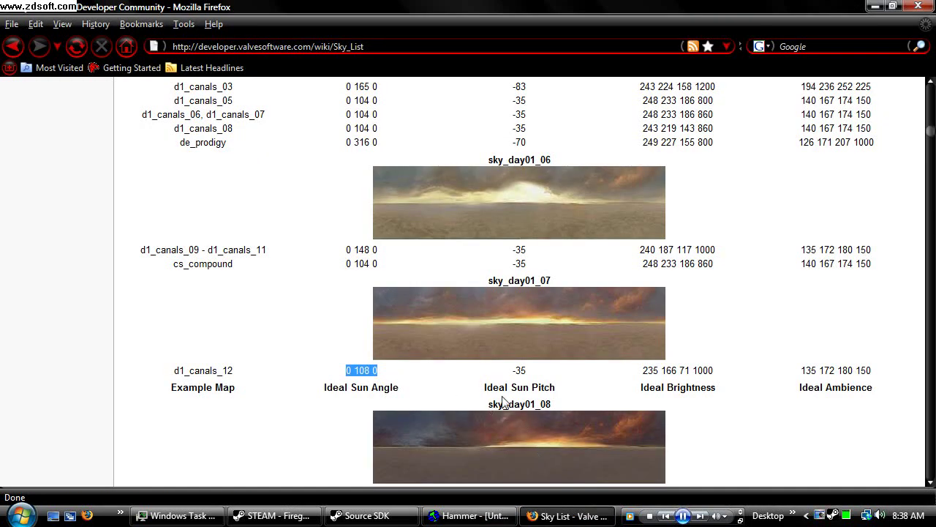
left_click_drag(540, 376, 516, 376)
key("ctrl+c")
left_click(472, 515)
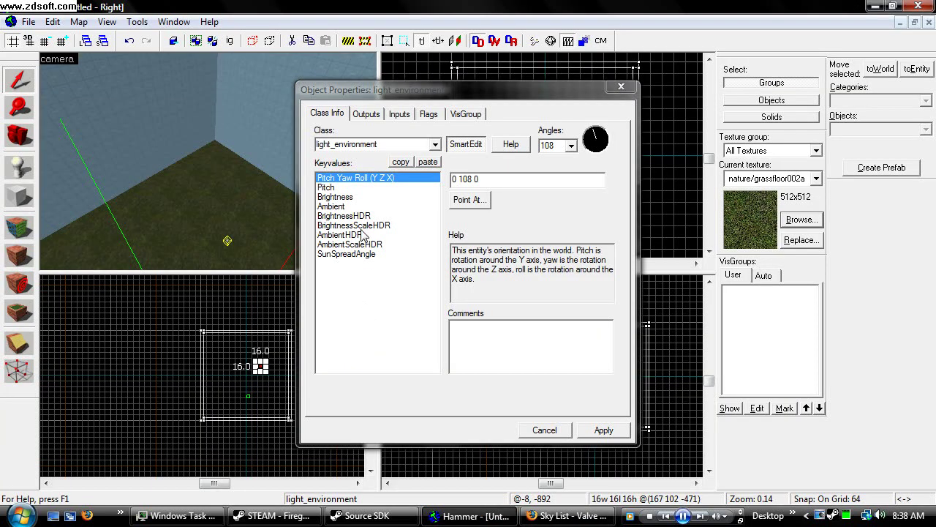
left_click(326, 187)
double_click(536, 175)
key("ctrl+v")
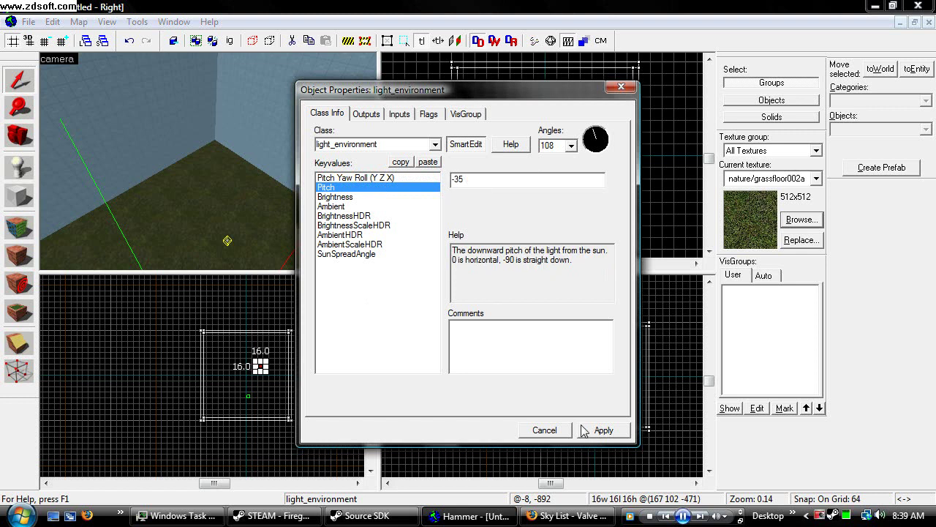
left_click(603, 430)
left_click(570, 516)
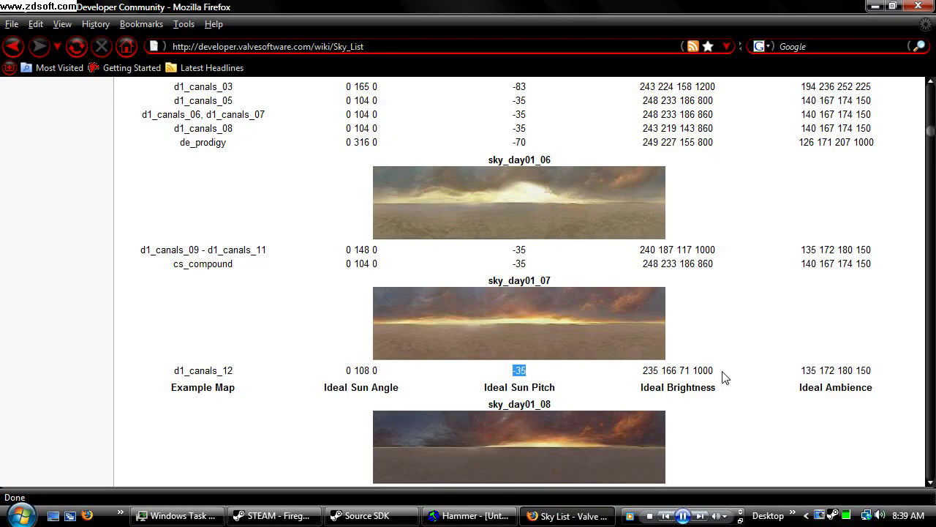
left_click_drag(720, 372, 619, 373)
key("ctrl+c")
left_click(472, 516)
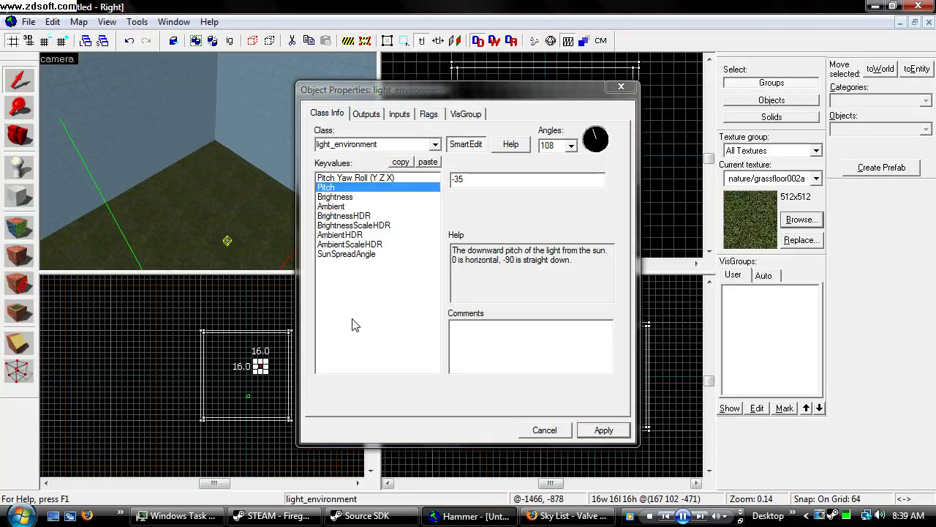
left_click(390, 198)
left_click_drag(521, 179, 450, 178)
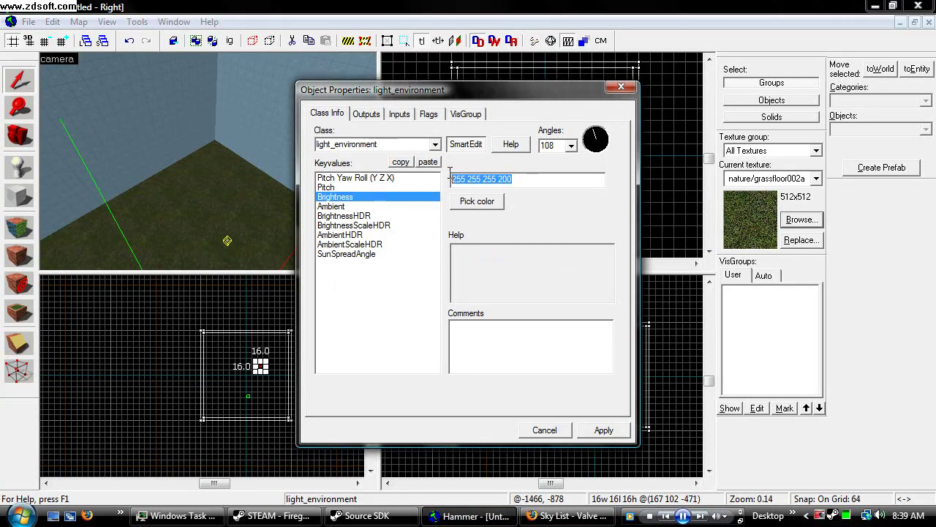
key("ctrl+v")
left_click(604, 430)
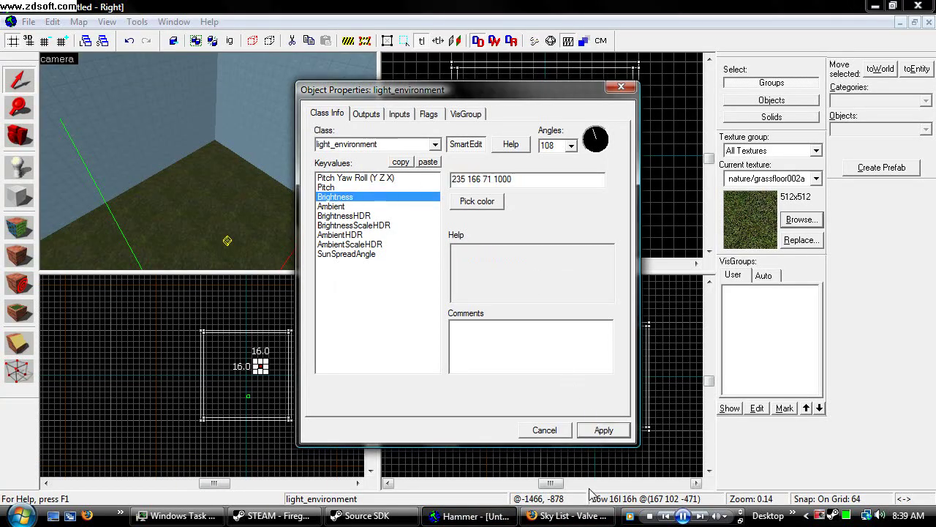
left_click(593, 516)
left_click_drag(872, 370, 765, 381)
key("ctrl+c")
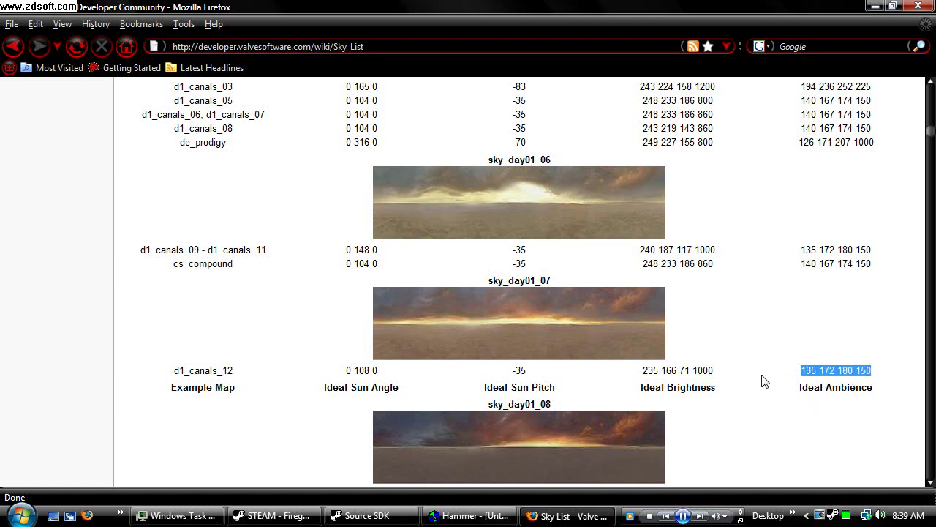
left_click(471, 515)
left_click(341, 207)
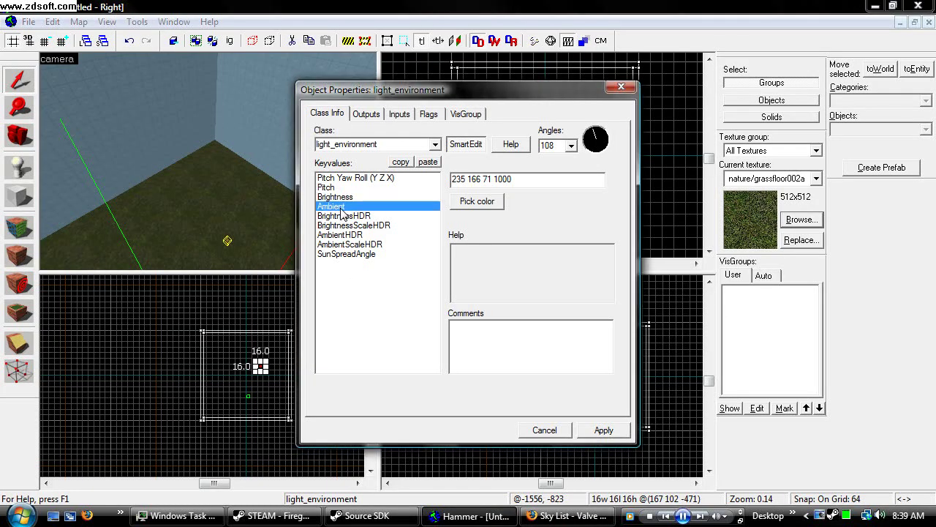
left_click_drag(520, 181, 427, 182)
key("ctrl+v")
left_click(604, 430)
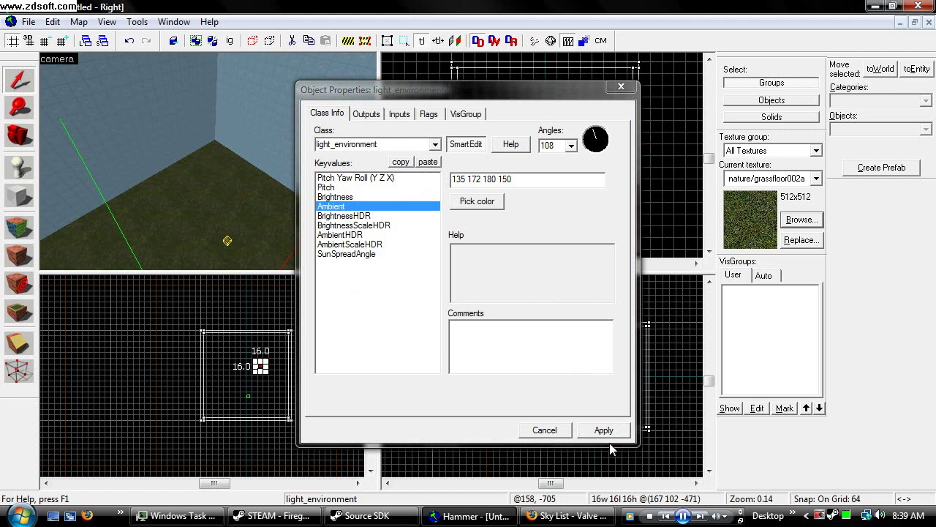
left_click(622, 87)
left_click(19, 135)
key("z")
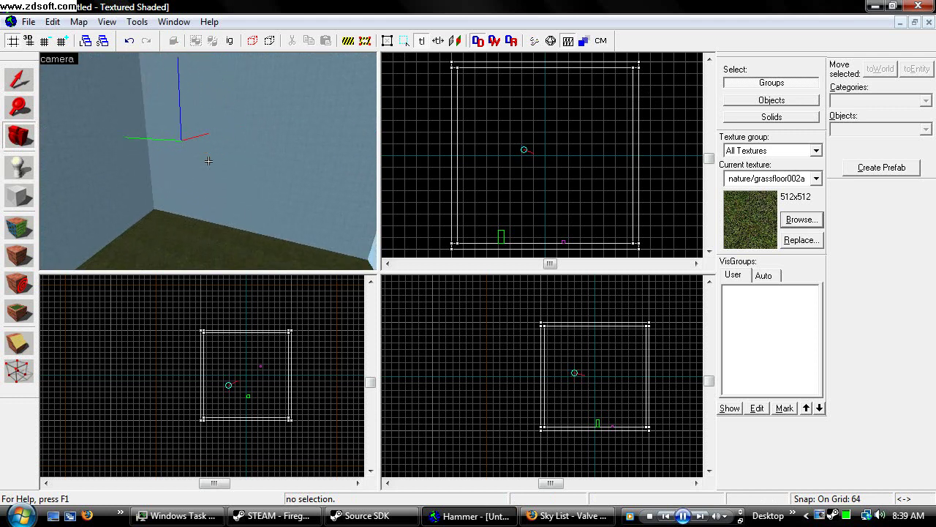
key("z")
left_click(22, 82)
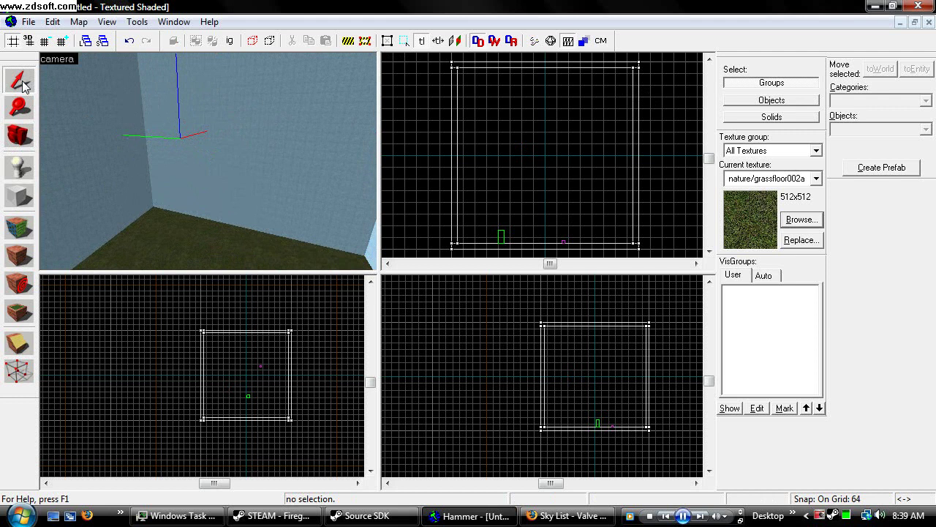
key("s")
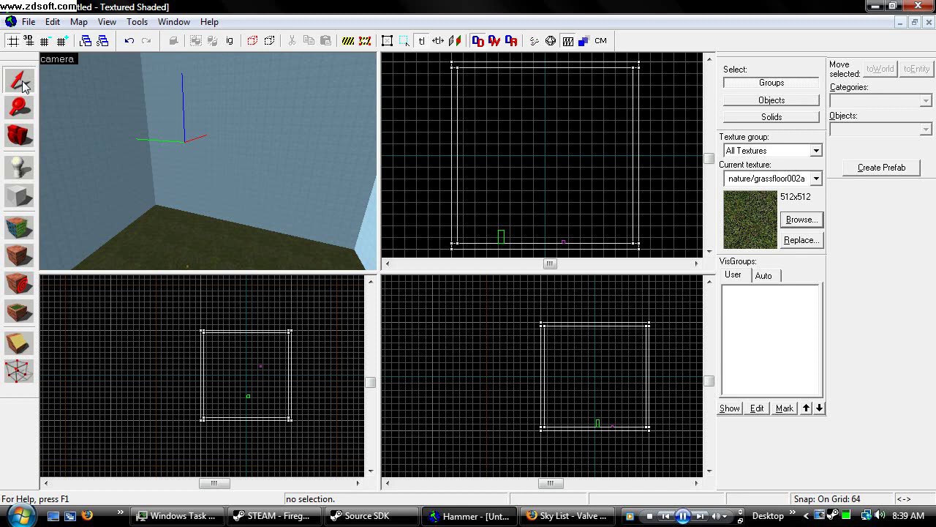
left_click(20, 135)
left_click_drag(197, 162, 209, 160)
key("Down")
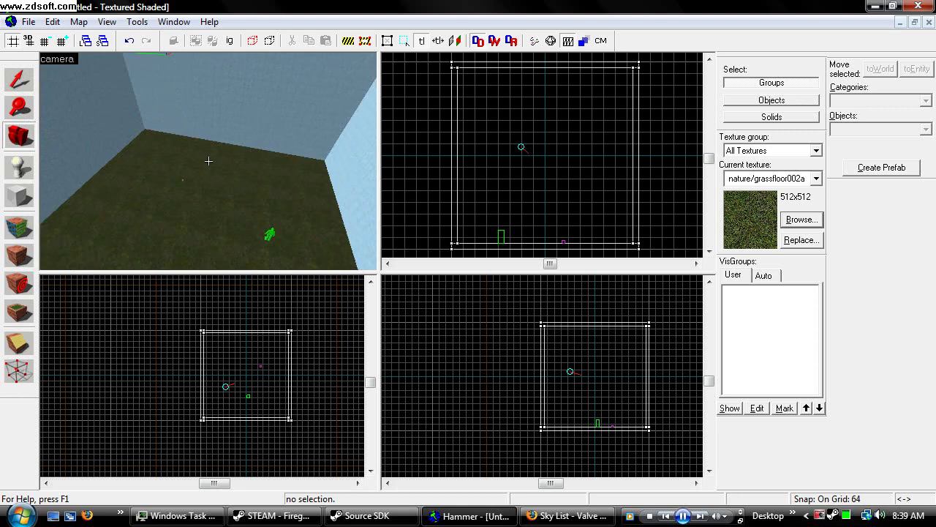
key("Down")
key("Right")
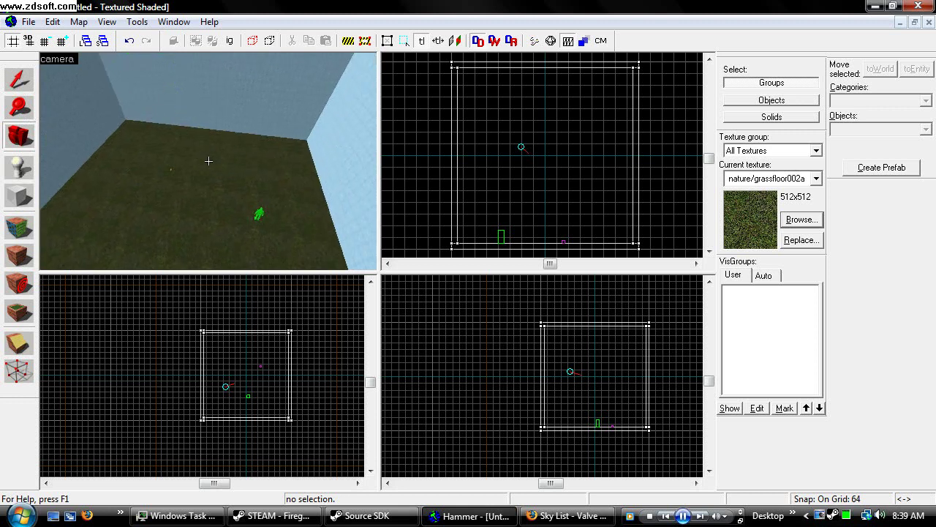